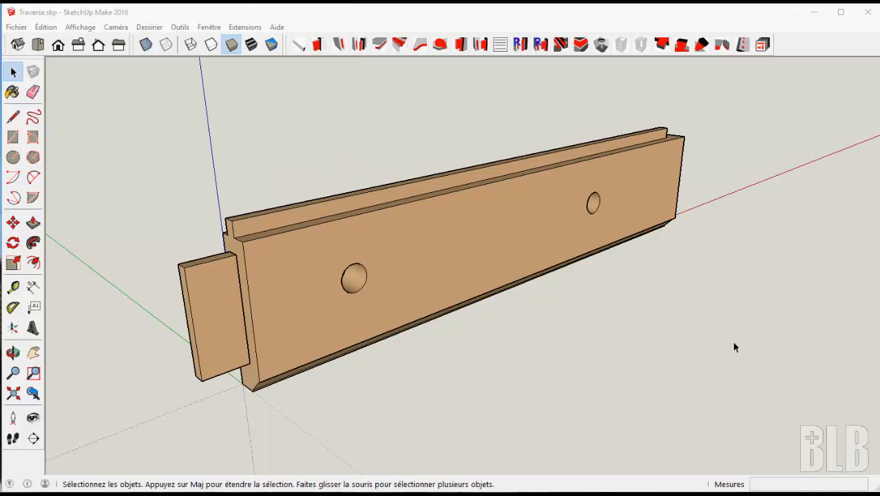
pyautogui.press('o')
pyautogui.moveTo(735, 338); pyautogui.dragTo(734, 362)
pyautogui.press('space')
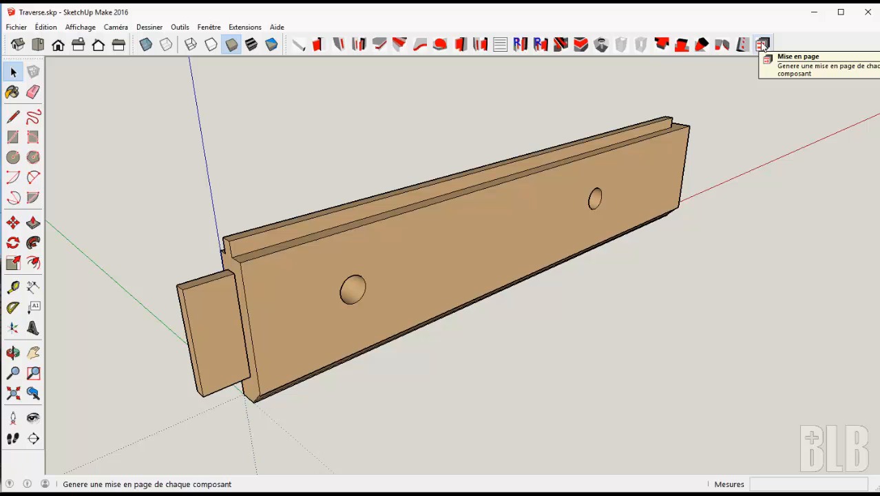
pyautogui.moveTo(721, 334)
pyautogui.mouseDown(button='middle')
pyautogui.moveTo(453, 349)
pyautogui.moveTo(696, 346)
pyautogui.mouseUp(button='middle')
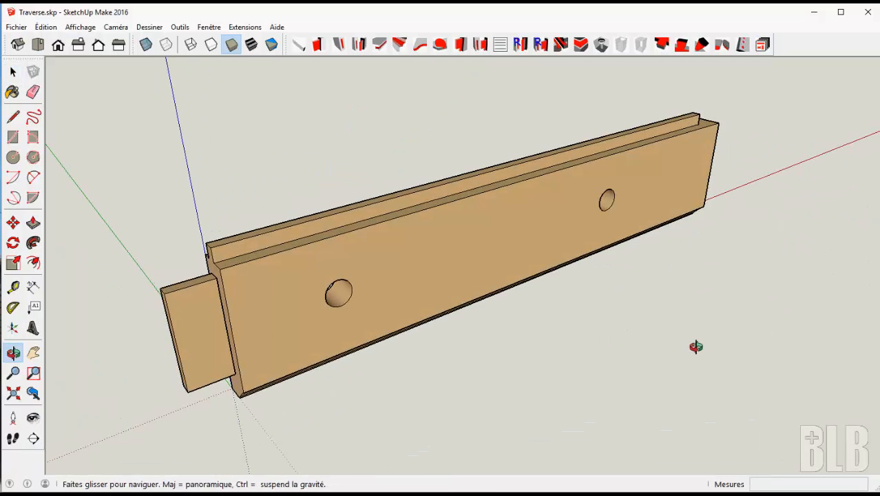
pyautogui.press('space')
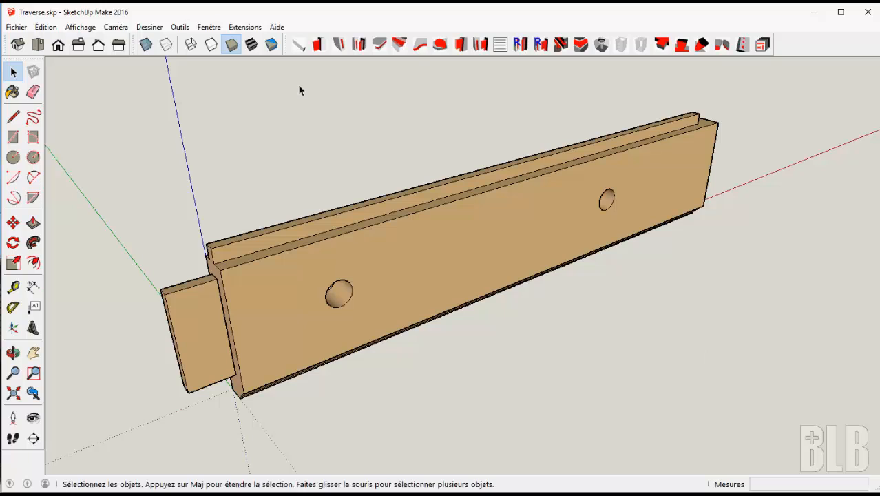
# Start the Mise en page extension and generate the layout scene with projected views of the Traverse component.
pyautogui.click(259, 29)
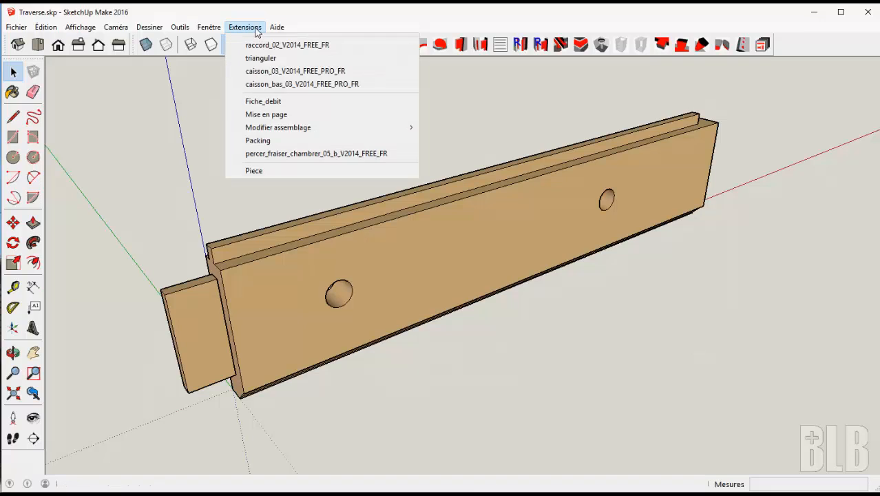
pyautogui.click(259, 115)
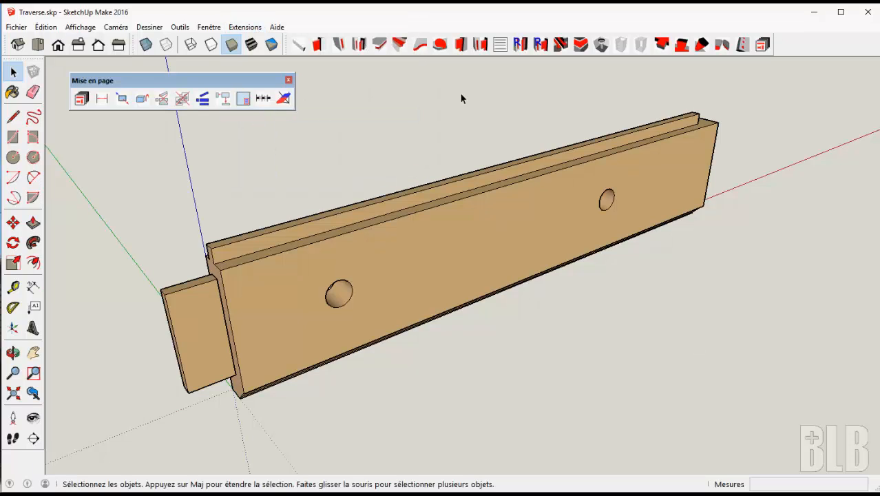
pyautogui.click(82, 100)
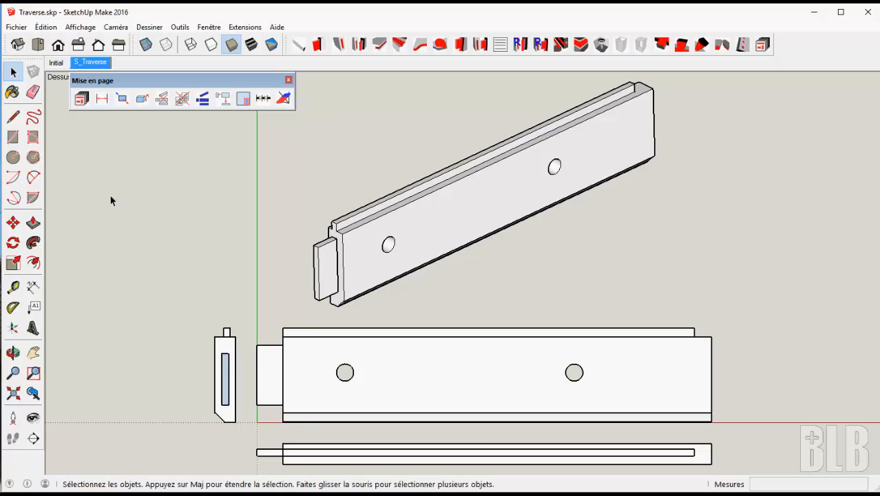
# Try dimensioning the body's length in the front view with the standard Dimension tool, placing the dimension above the view.
pyautogui.click(32, 287)
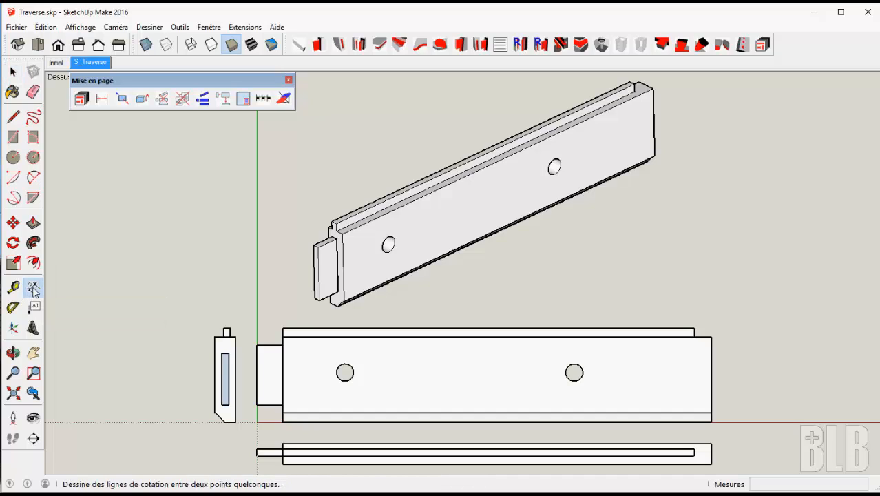
pyautogui.click(282, 336)
pyautogui.click(711, 337)
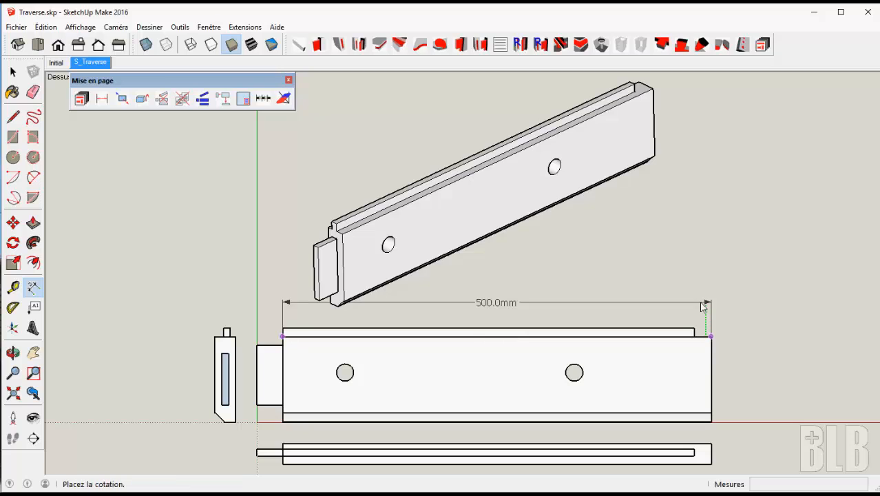
pyautogui.click(703, 307)
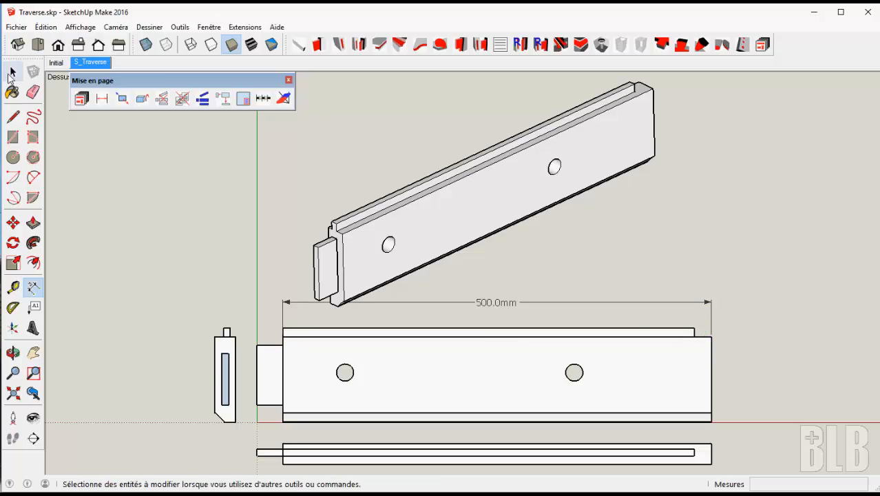
# Check how the standard dimension appears on the 3D model in the Initial scene, and return to the S_Traverse scene.
pyautogui.click(56, 62)
pyautogui.moveTo(222, 216)
pyautogui.mouseDown(button='middle')
pyautogui.moveTo(506, 258)
pyautogui.moveTo(232, 238)
pyautogui.mouseUp(button='middle')
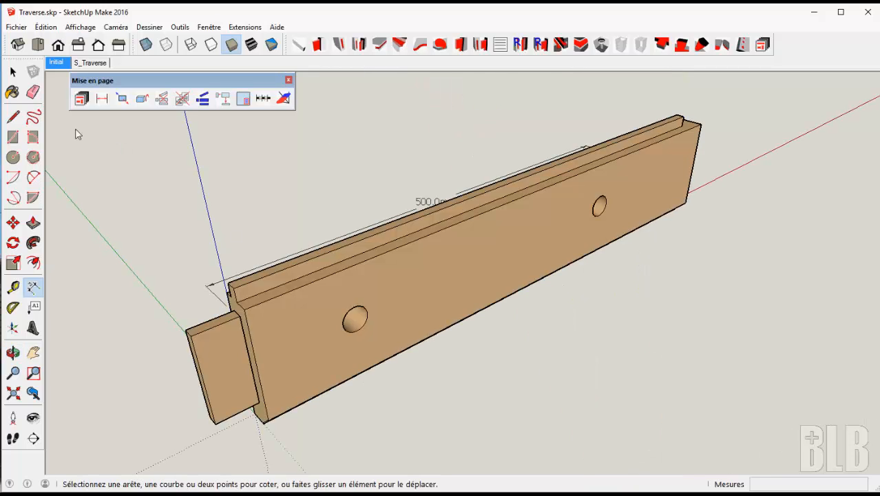
pyautogui.click(91, 62)
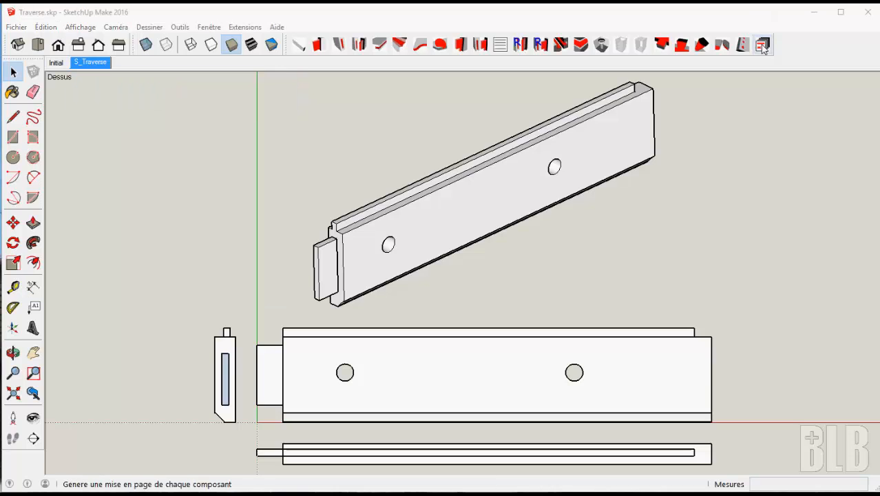
# Dimension the body's length above the front view with the Mise en page dimension tool, between its two upper shoulder corners.
pyautogui.click(762, 46)
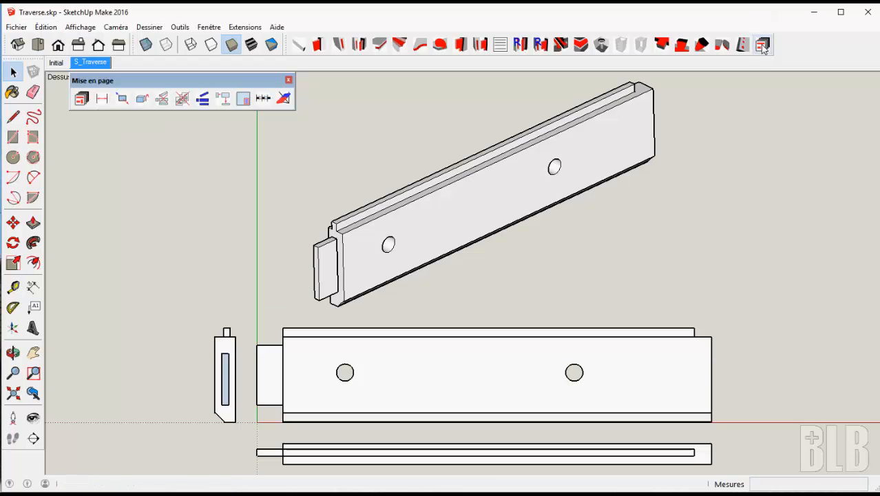
pyautogui.click(104, 102)
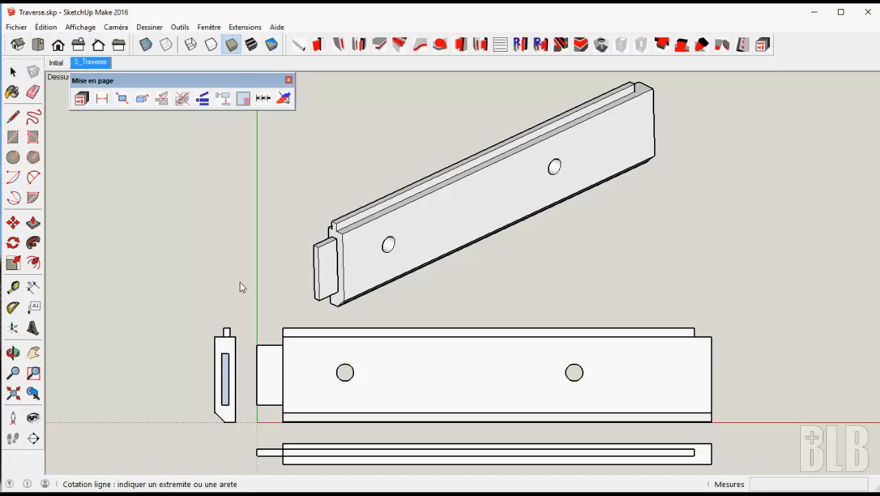
pyautogui.click(283, 335)
pyautogui.click(710, 337)
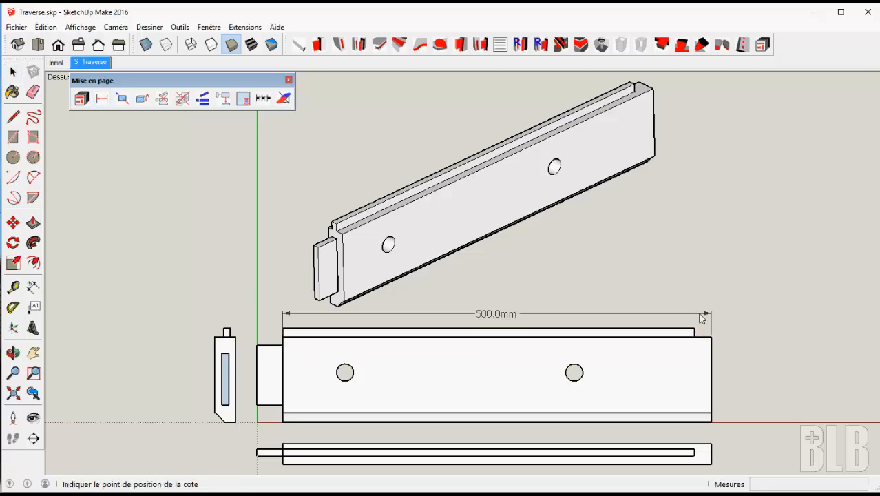
pyautogui.click(699, 312)
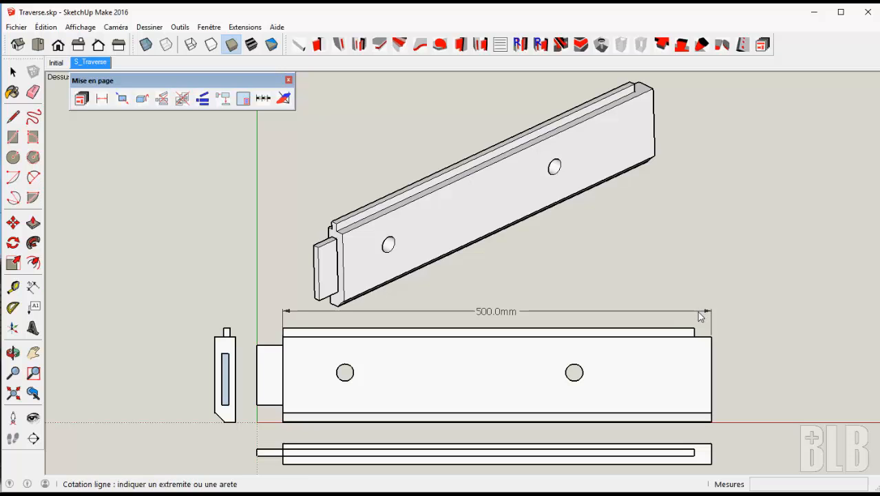
# Inspect the model in the Initial scene for the layout dimension, and go back to the S_Traverse scene.
pyautogui.click(60, 63)
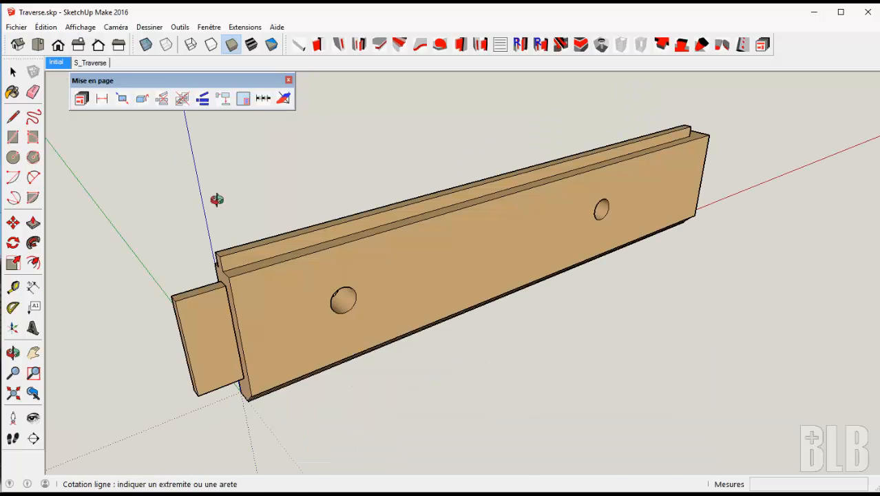
pyautogui.moveTo(216, 200); pyautogui.dragTo(136, 209, button='middle')
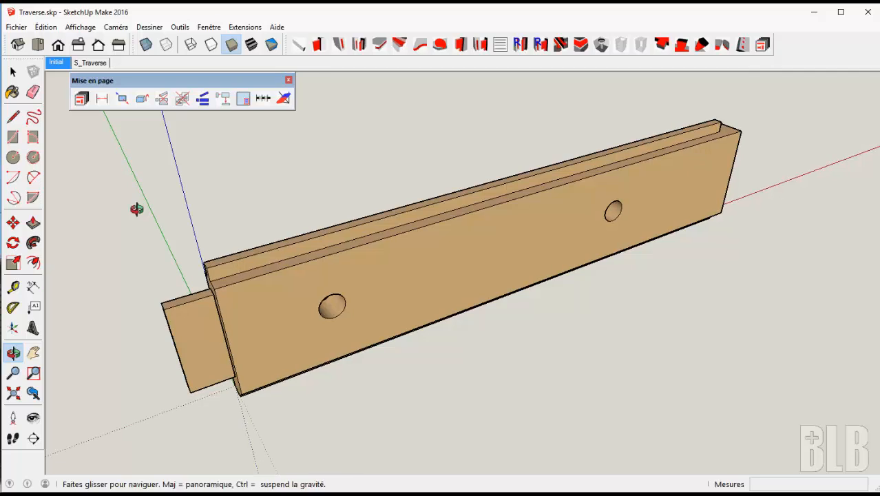
pyautogui.click(90, 62)
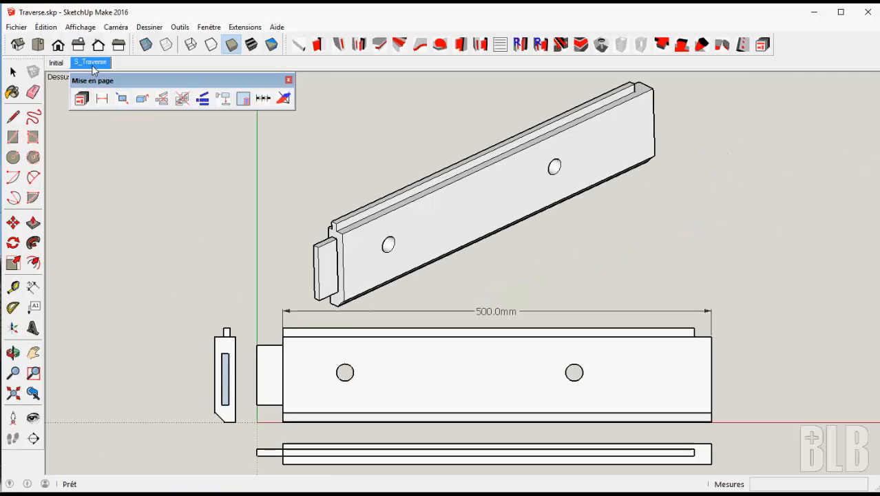
# Dimension the tenon's height along its outer end and the vertical edge at the body's opposite end in the front view.
pyautogui.click(102, 98)
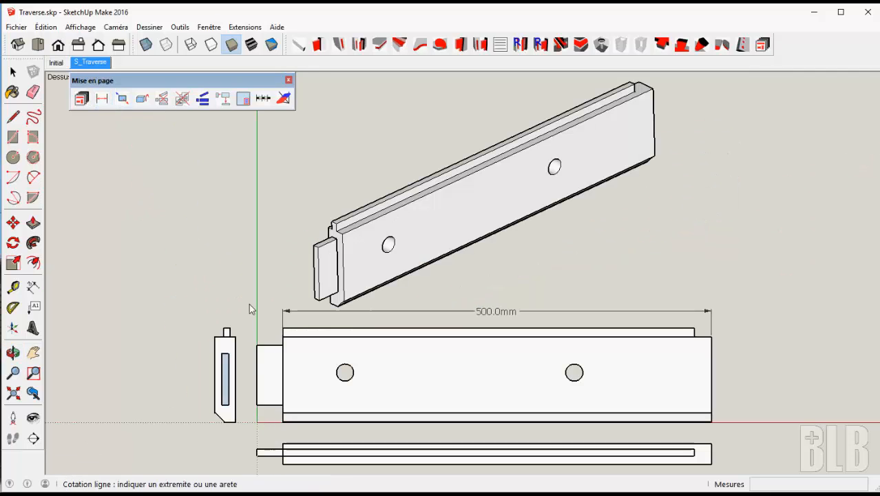
pyautogui.click(257, 344)
pyautogui.click(257, 404)
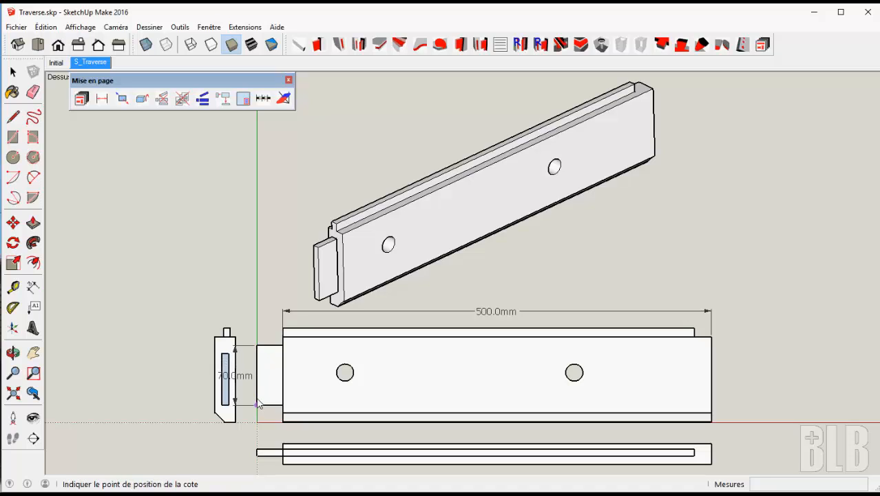
pyautogui.click(251, 394)
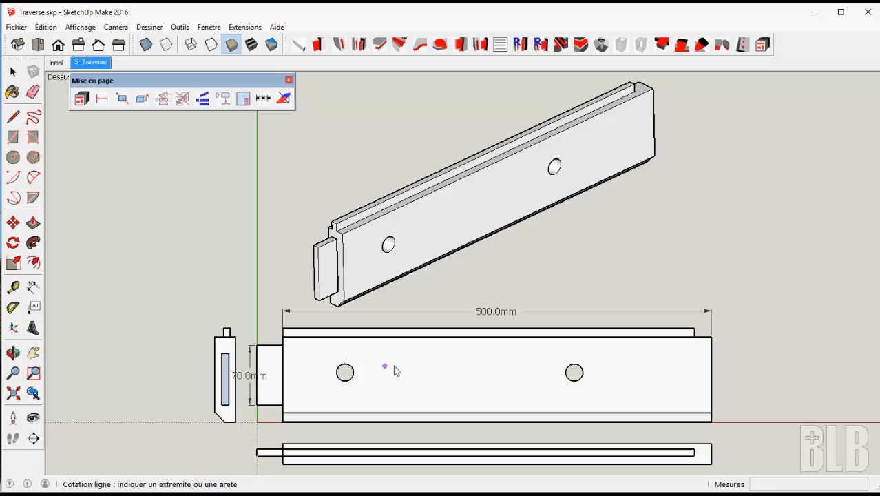
pyautogui.click(712, 380)
pyautogui.click(749, 375)
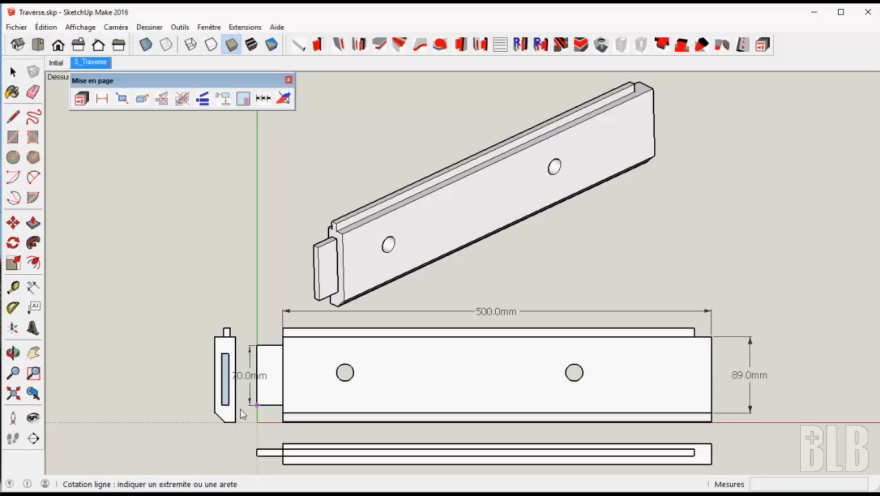
# Dimension the sloped chamfer edge at the lower corner of the end view, placing the dimension outside the profile.
pyautogui.scroll(1, 216, 428)
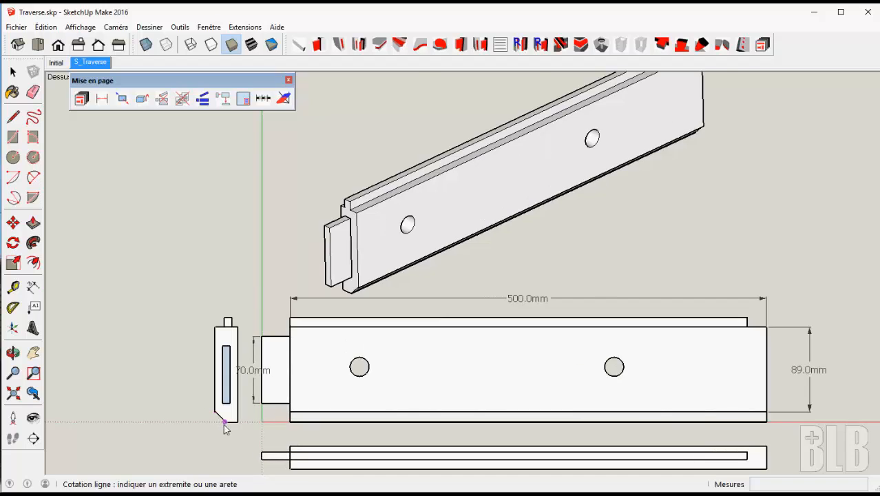
pyautogui.scroll(2, 219, 421)
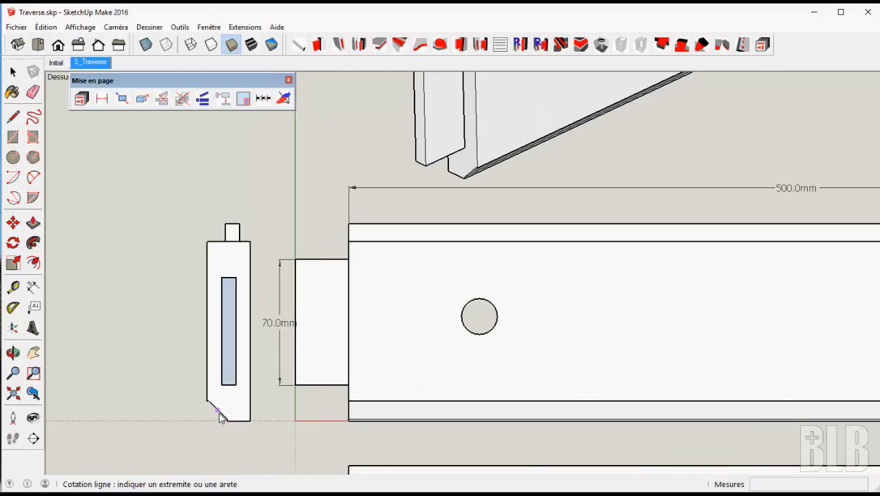
pyautogui.click(219, 412)
pyautogui.click(202, 430)
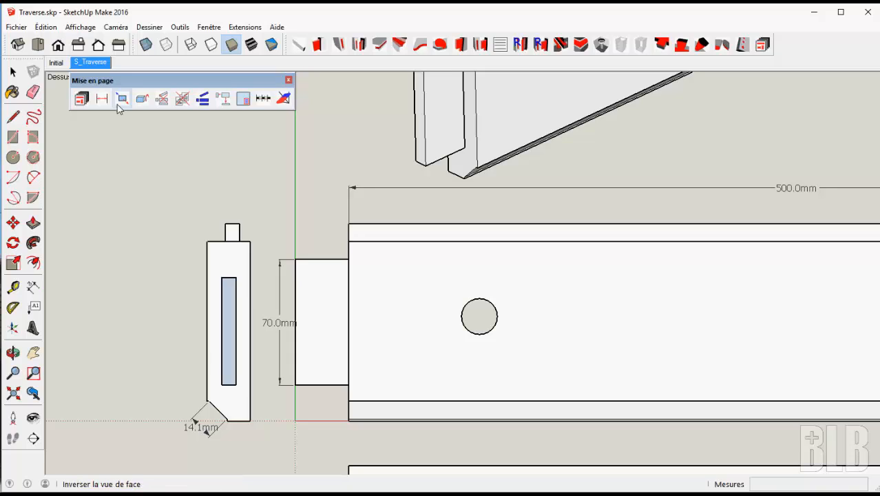
# Use Cotation arc et cercle to dimension the diameter of the hole nearest the tenon, with its label beside the hole.
pyautogui.rightClick(105, 171)
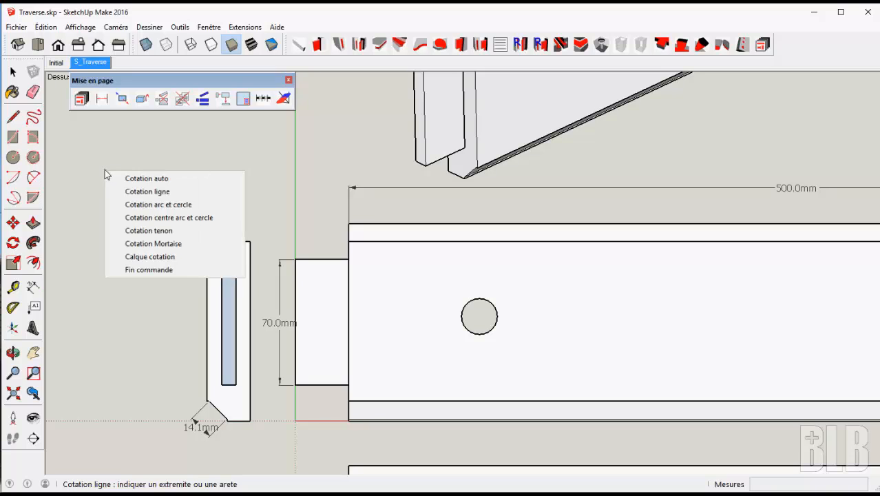
pyautogui.click(167, 208)
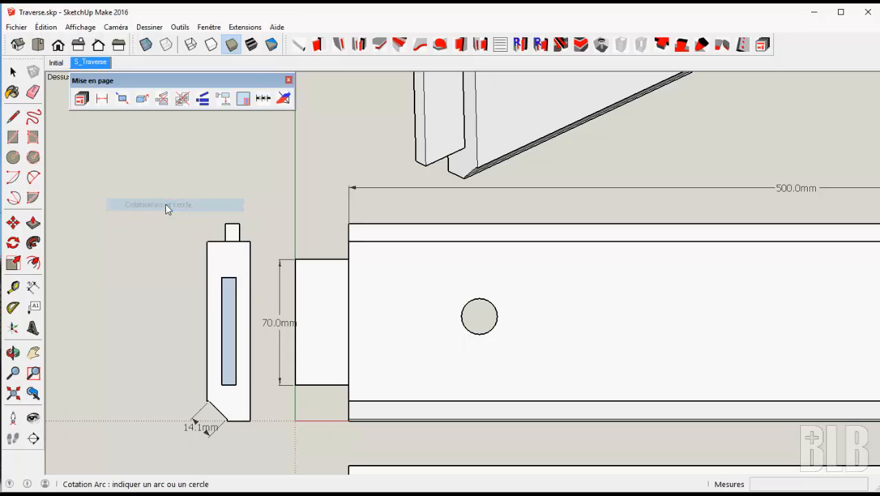
pyautogui.click(463, 314)
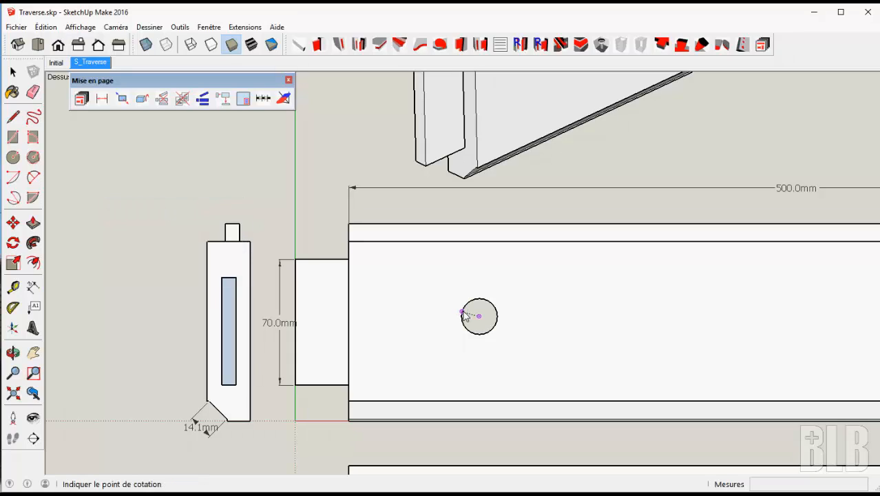
pyautogui.click(446, 292)
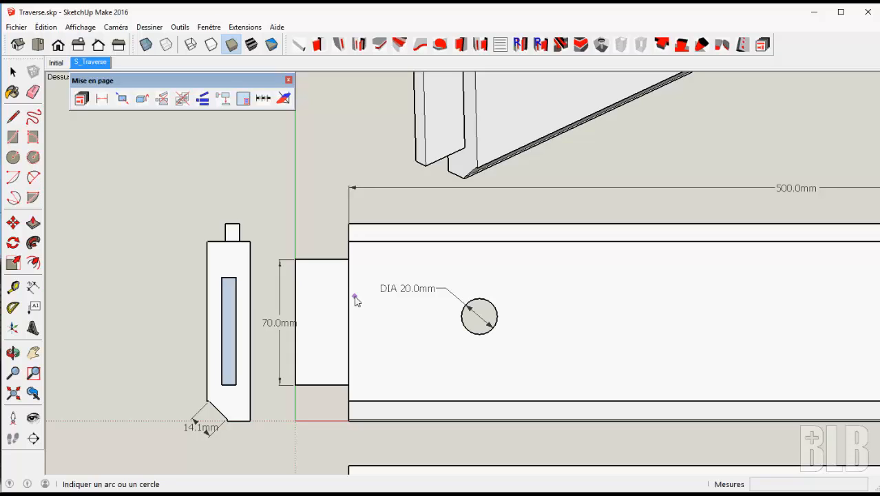
# Use Cotation centre arc et cercle to dimension the vertical distance from that hole's centre to the body's upper shoulder edge.
pyautogui.click(104, 103)
pyautogui.rightClick(129, 280)
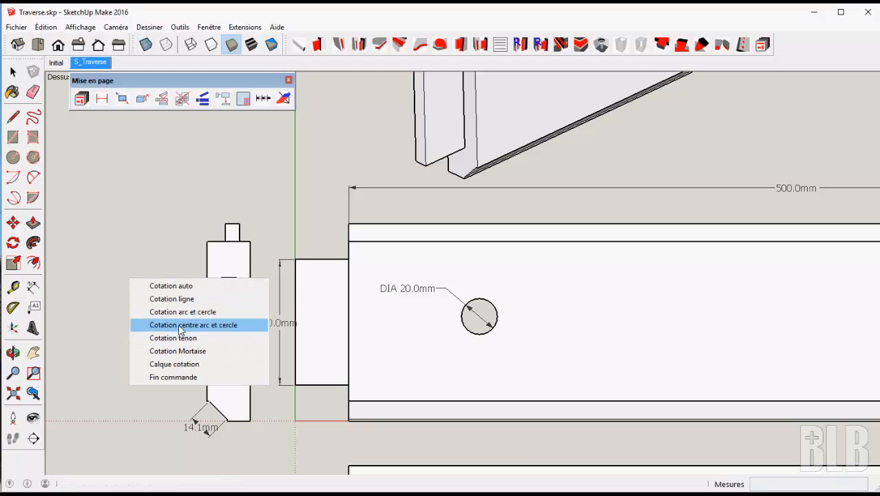
pyautogui.click(181, 325)
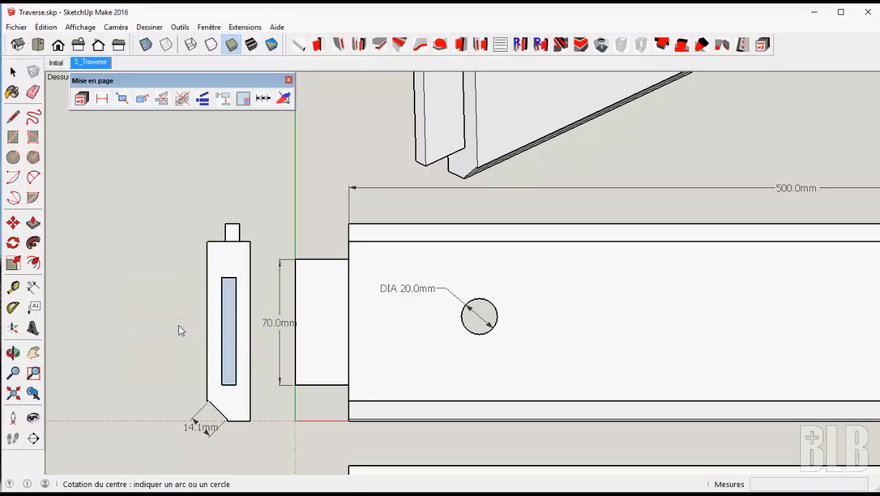
pyautogui.click(474, 336)
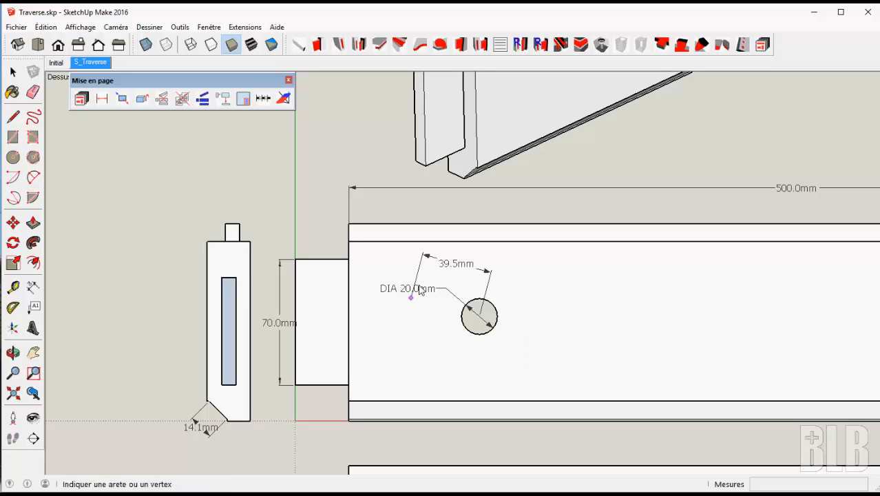
pyautogui.click(489, 243)
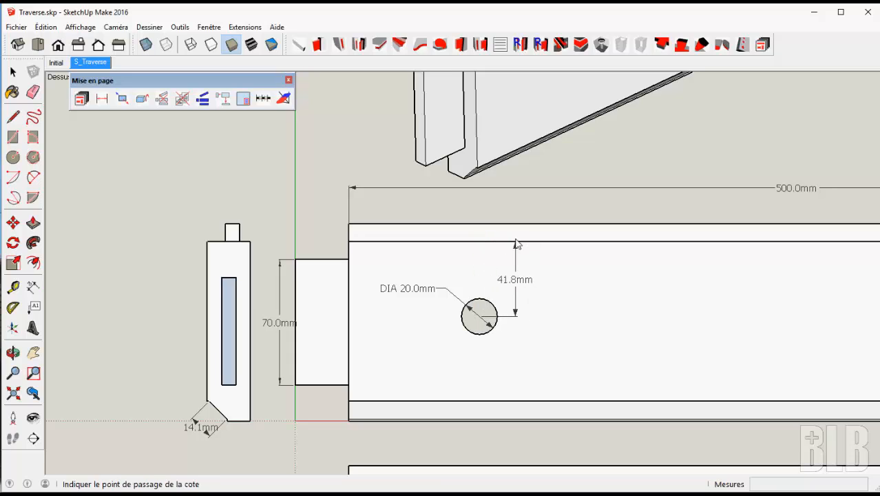
pyautogui.click(517, 243)
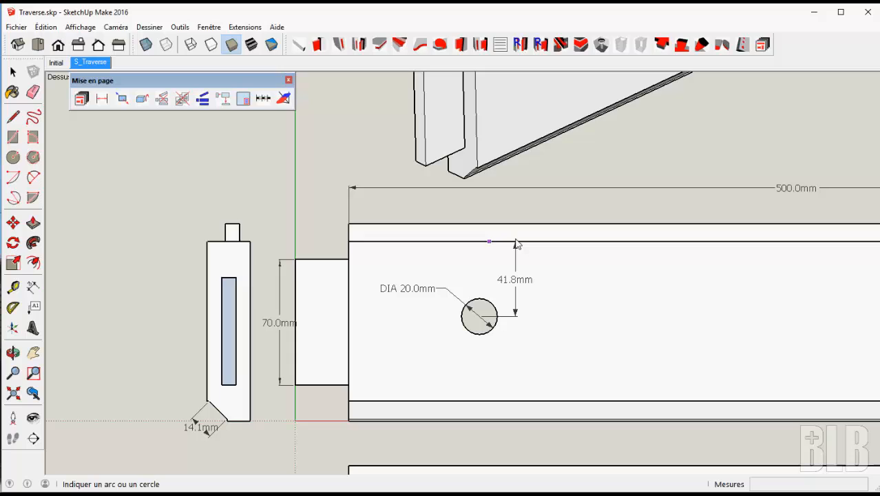
# Dimension the horizontal distance from the hole's centre to the body's shoulder edge beside the tenon, placing the dimension below the hole.
pyautogui.click(474, 337)
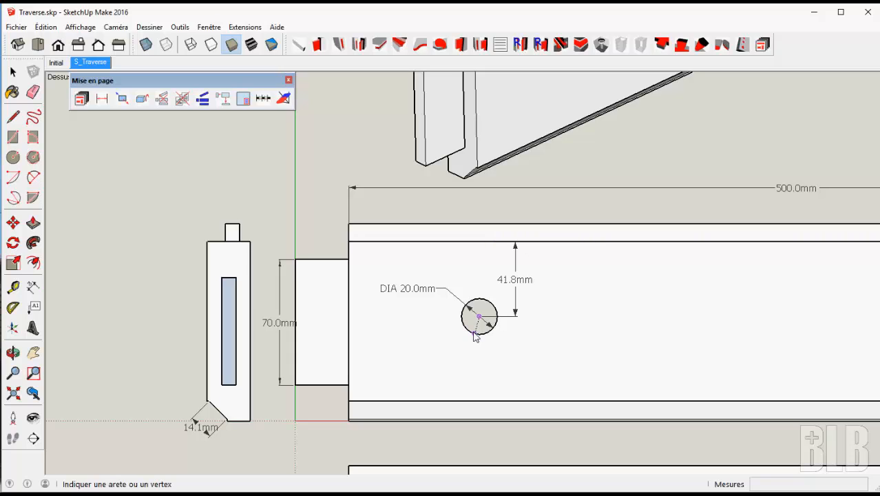
pyautogui.click(349, 345)
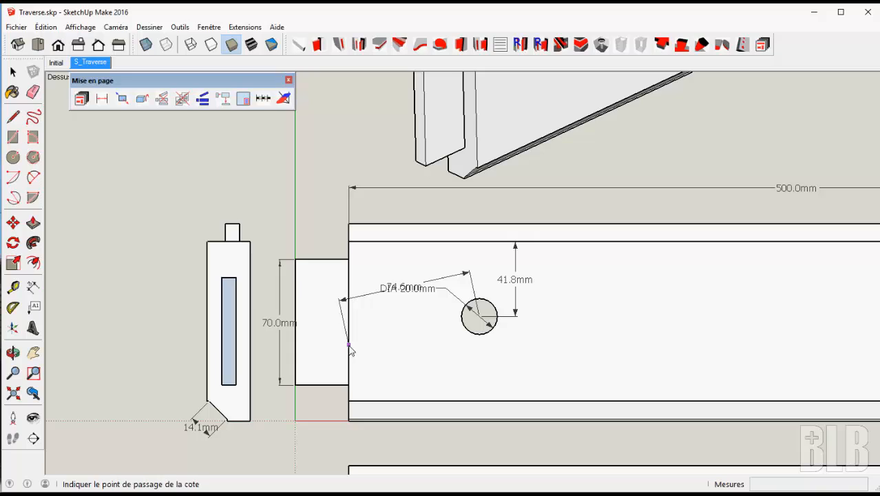
pyautogui.click(354, 355)
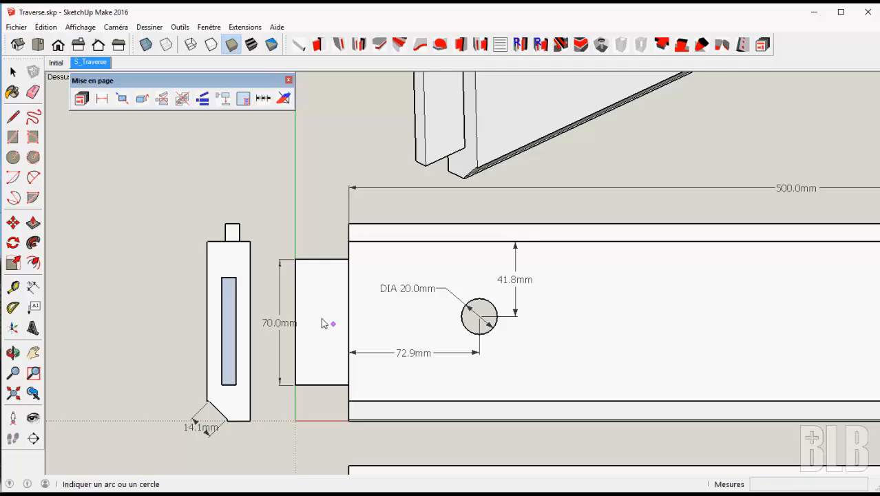
# Use Cotation tenon to annotate the tenon's cheek in the perspective view, placing the label outside the part beside the tenon.
pyautogui.scroll(-1, 321, 319)
pyautogui.rightClick(232, 178)
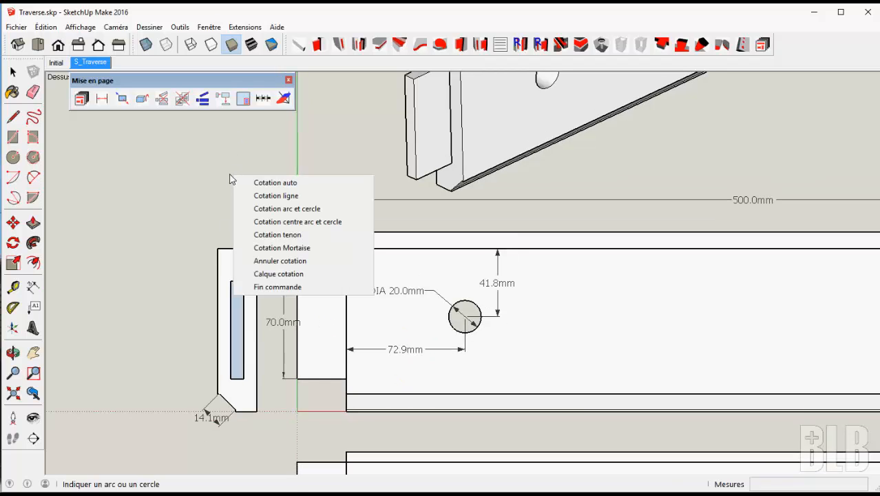
pyautogui.click(278, 234)
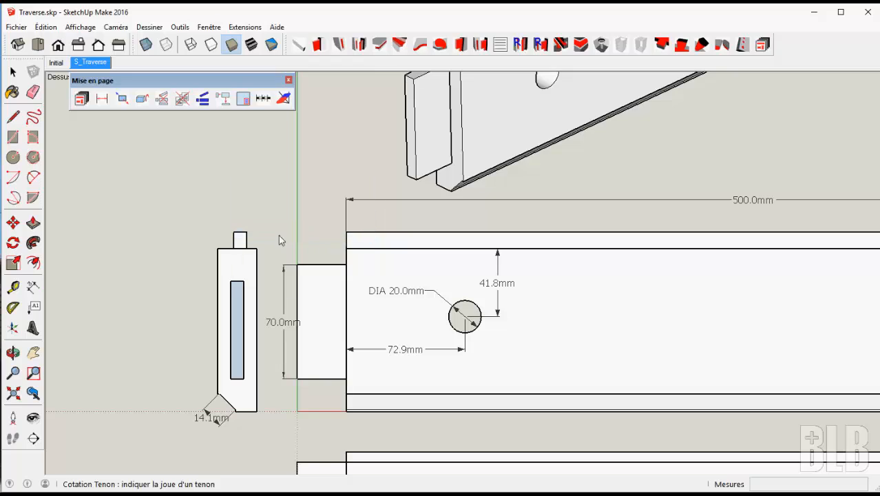
pyautogui.click(425, 140)
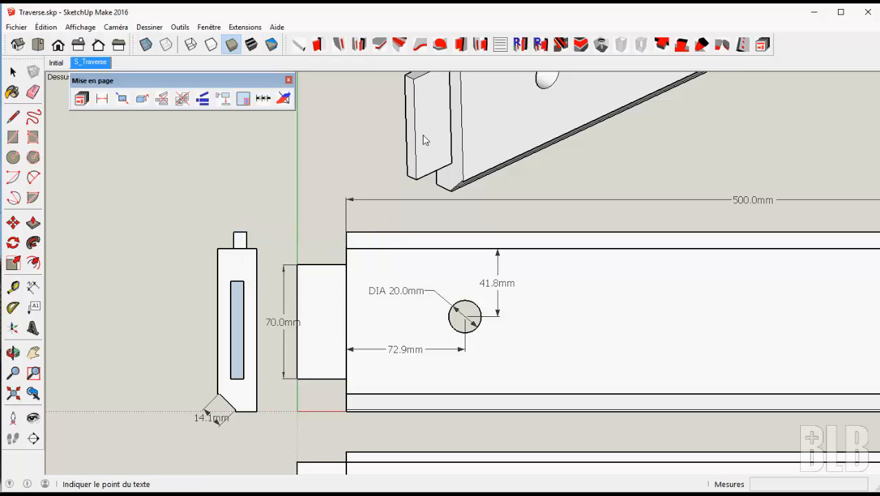
pyautogui.click(383, 159)
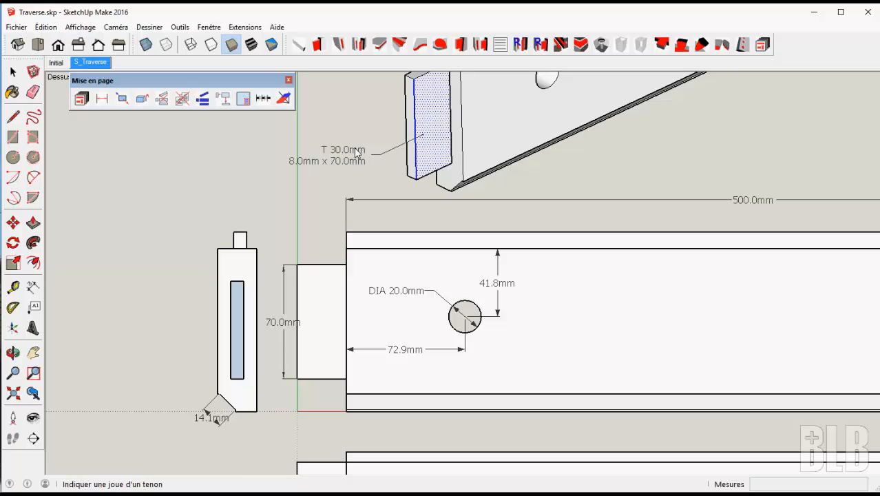
# Use Cotation Mortaise to annotate the long edge of the mortise in the end view, placing the label outside the profile.
pyautogui.rightClick(166, 181)
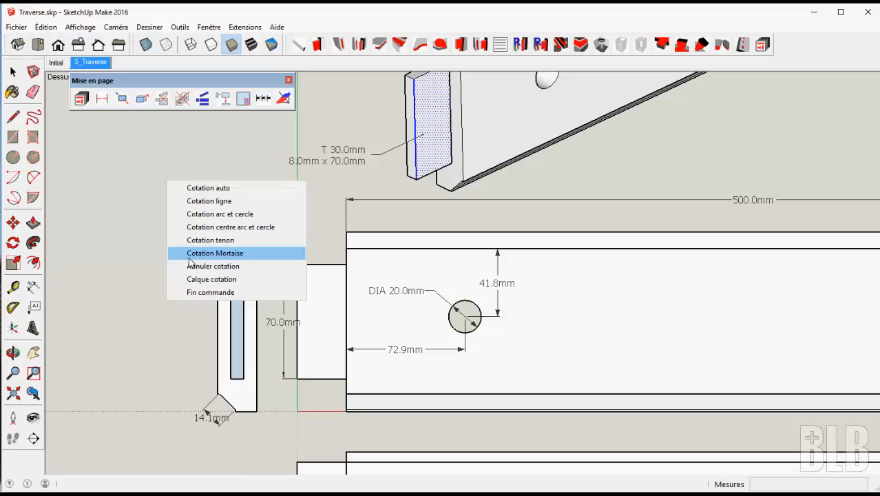
pyautogui.click(188, 254)
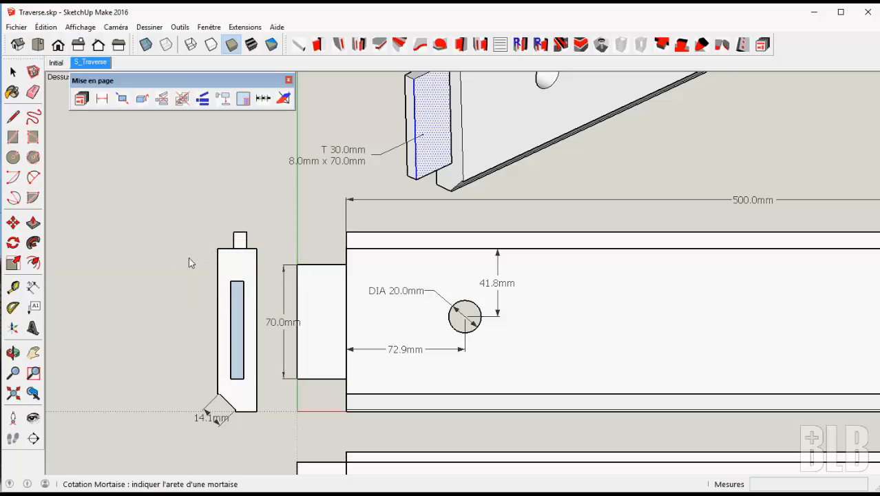
pyautogui.click(231, 341)
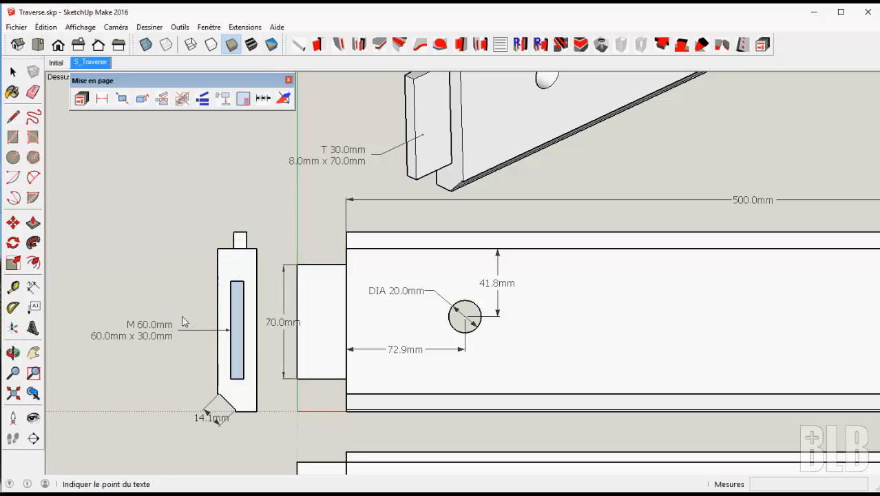
pyautogui.click(183, 321)
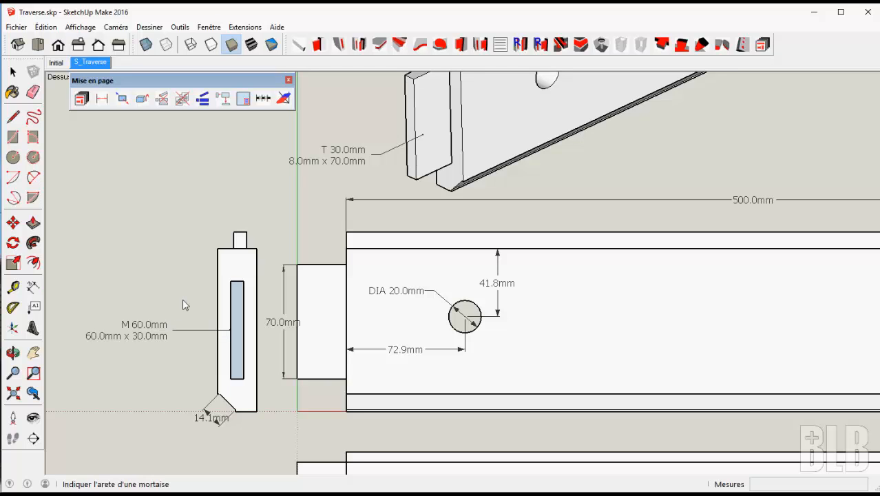
# Insert a Cartouche title block in the A3_paysage format into the Traverse layout scene.
pyautogui.scroll(-3, 182, 304)
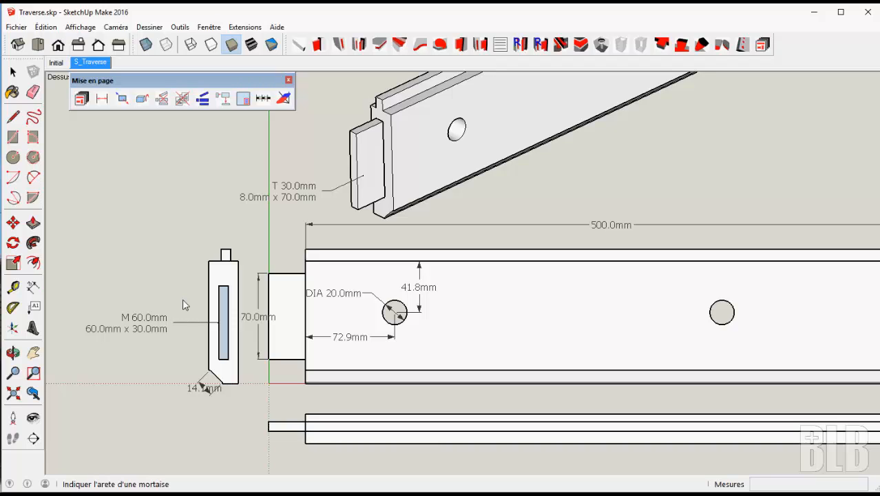
pyautogui.keyDown('shift'); pyautogui.moveTo(182, 304); pyautogui.dragTo(116, 308, button='middle'); pyautogui.keyUp('shift')
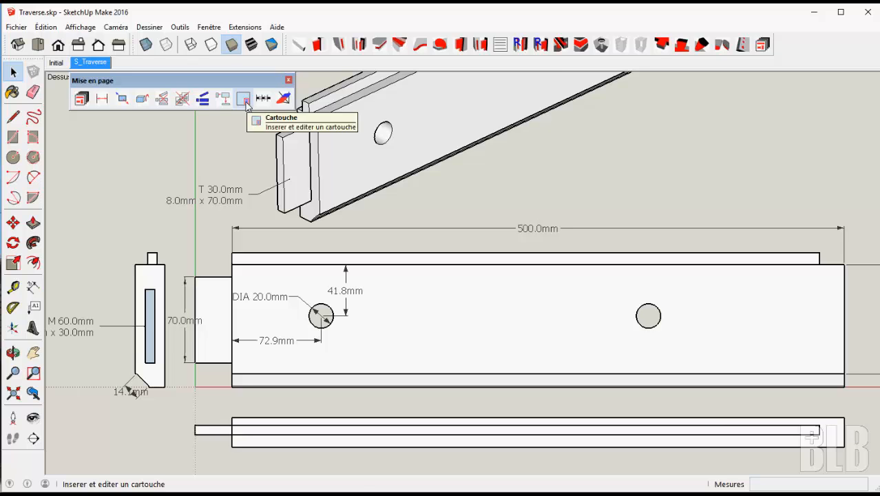
pyautogui.click(244, 100)
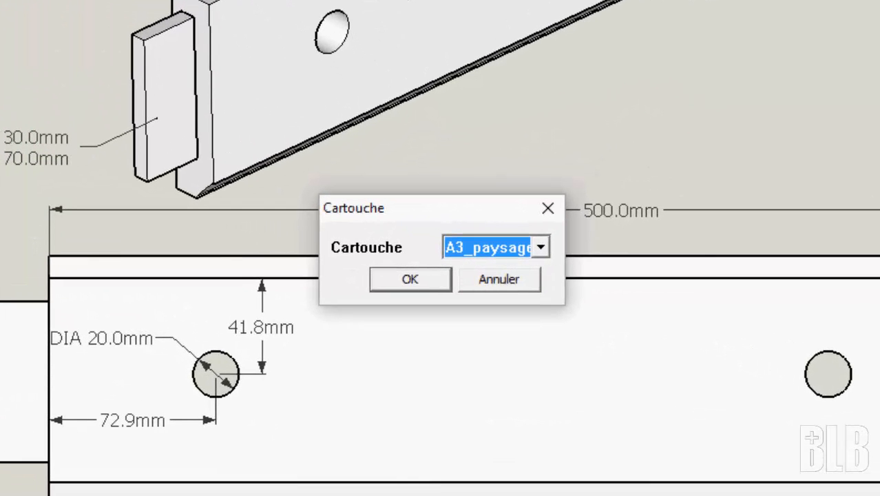
pyautogui.click(541, 248)
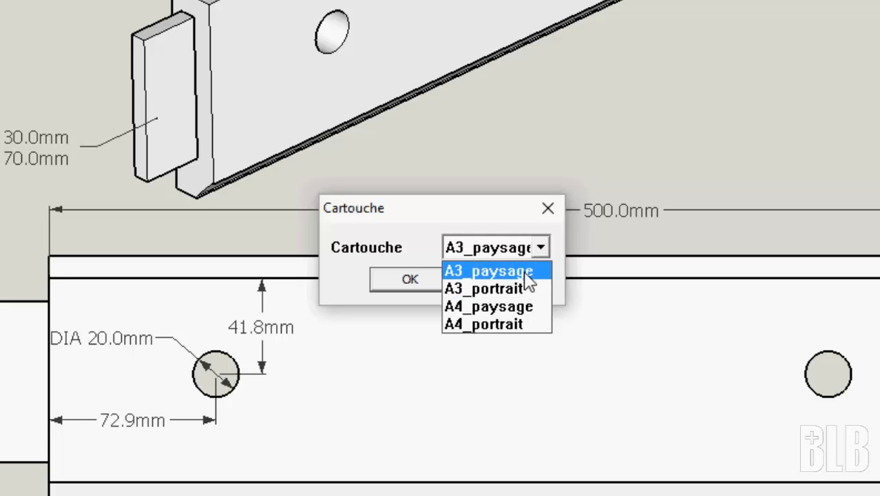
pyautogui.click(526, 273)
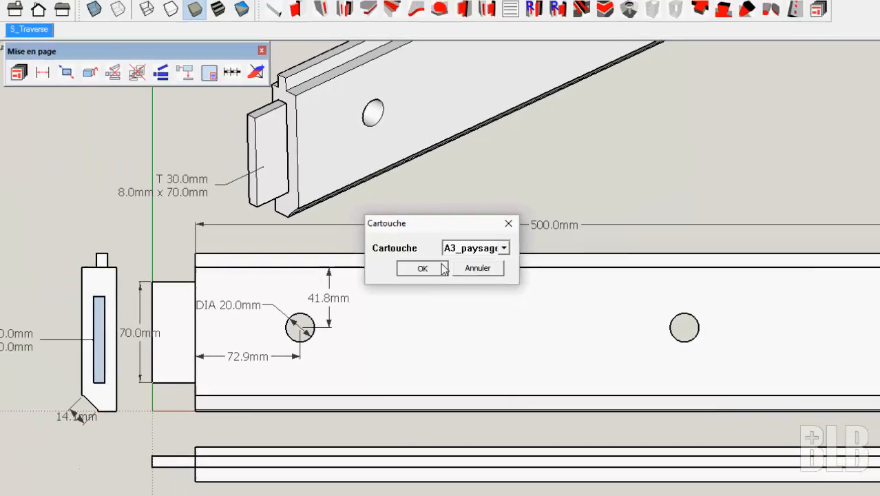
pyautogui.click(444, 282)
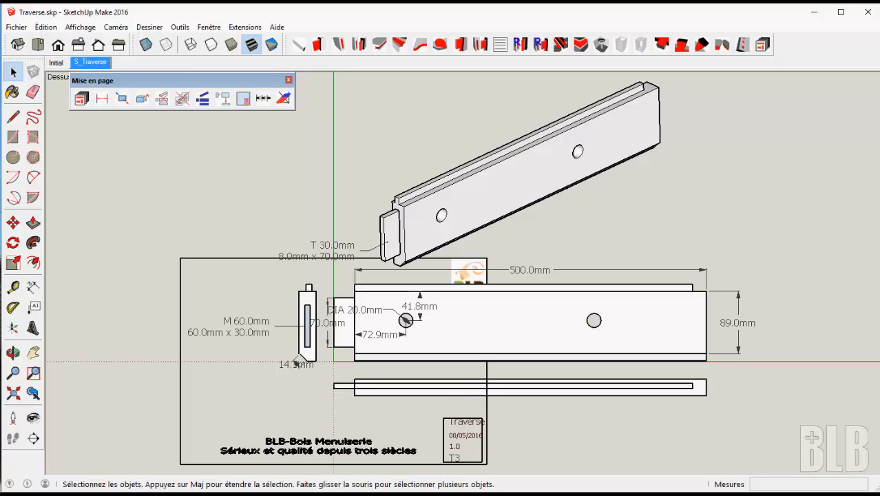
# Switch to the CART_A3_paysage.skp template and examine the grouped Nom, Date, Echelle and T3 texts in its title block.
pyautogui.click(625, 456)
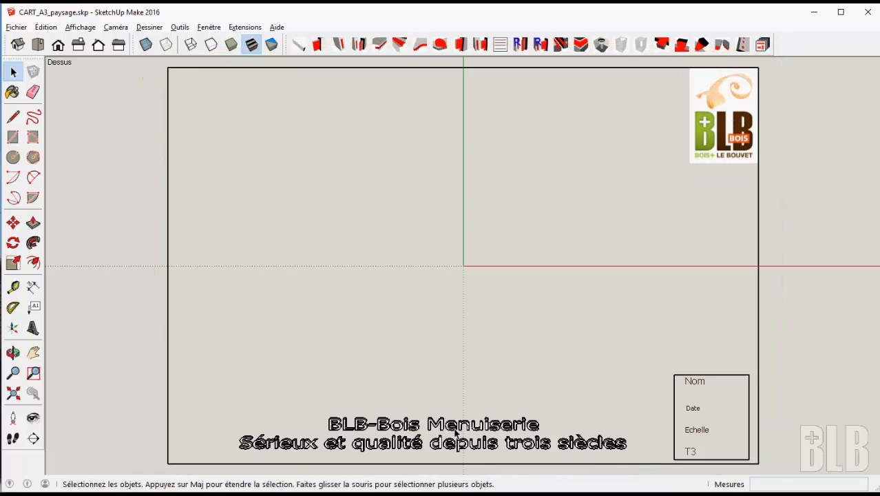
pyautogui.scroll(1, 451, 430)
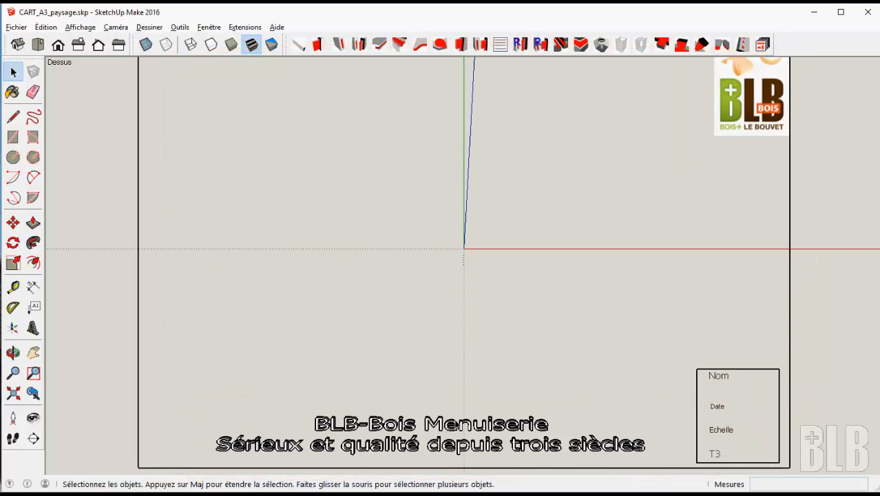
pyautogui.scroll(-1, 453, 427)
pyautogui.click(696, 411)
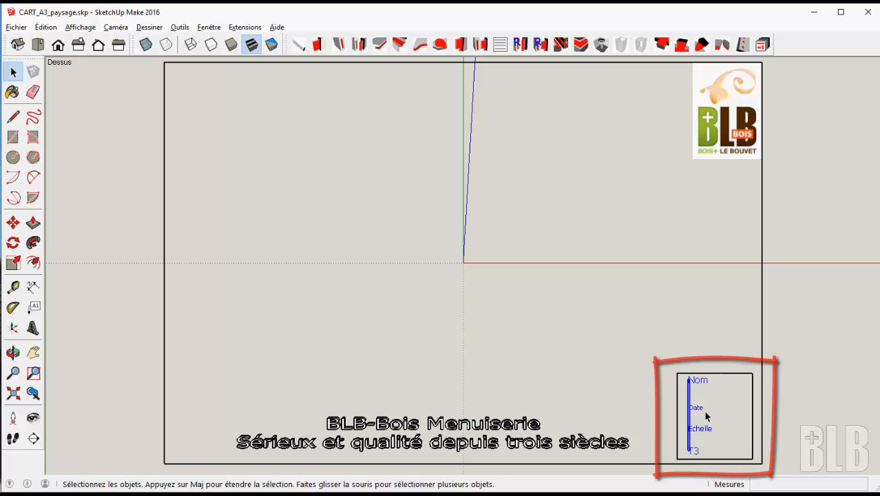
pyautogui.click(692, 415)
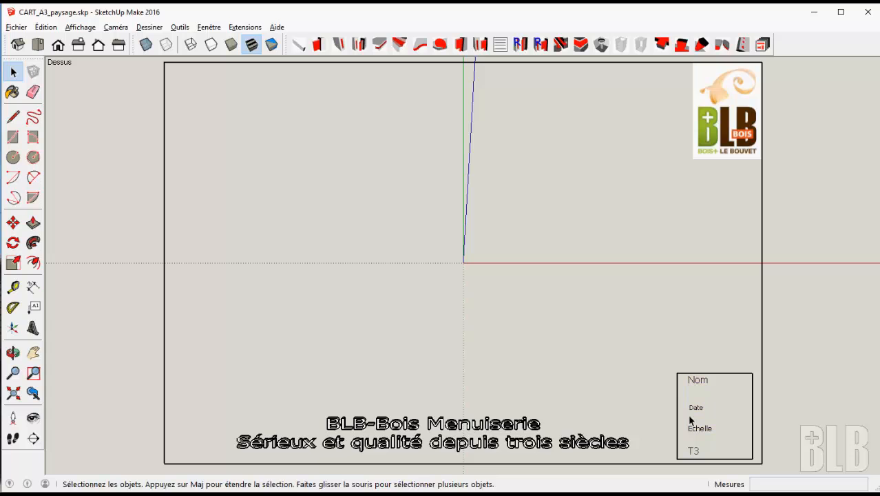
pyautogui.click(687, 407)
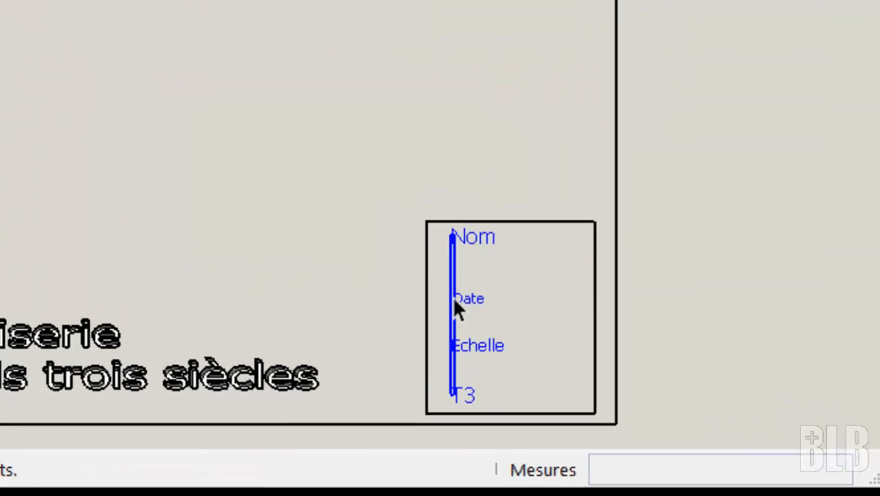
pyautogui.doubleClick(452, 299)
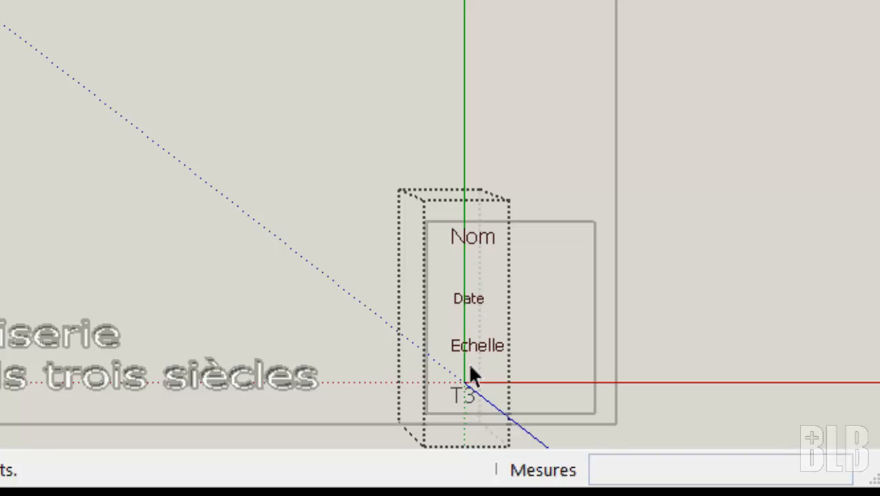
pyautogui.click(310, 275)
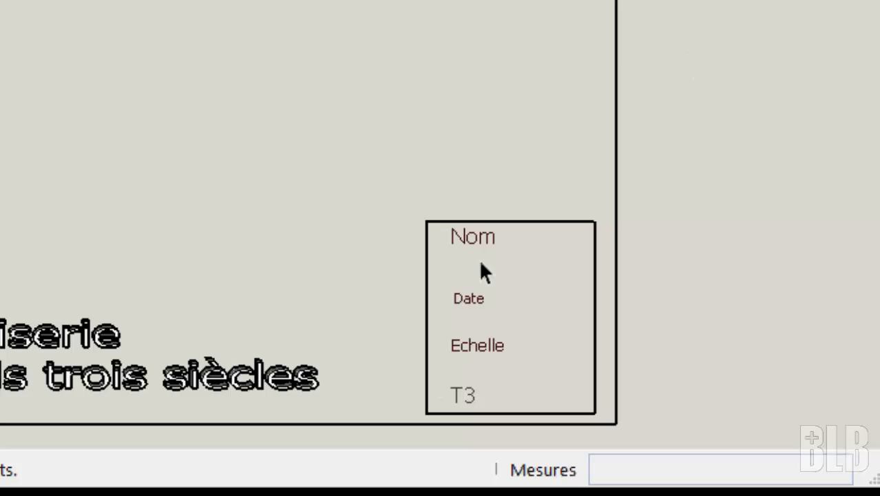
pyautogui.click(466, 303)
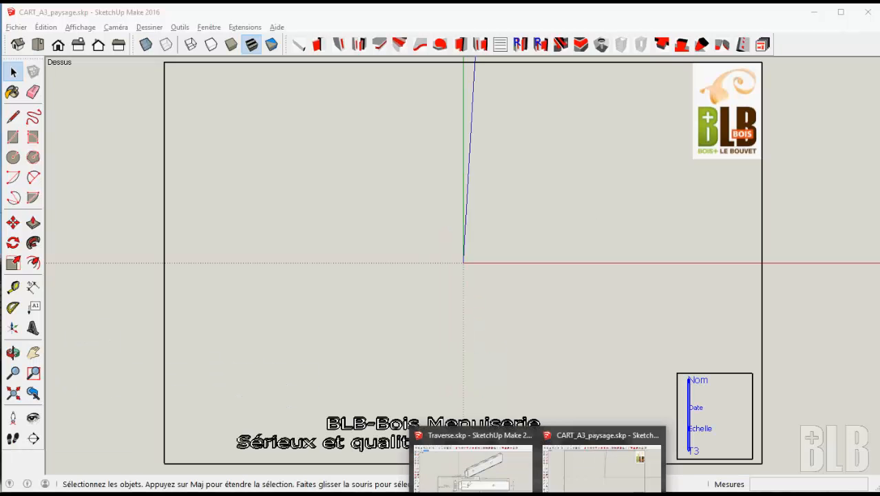
# Switch back to the Traverse model and update the cartouche by setting its T3 field to "Provisoire".
pyautogui.click(484, 465)
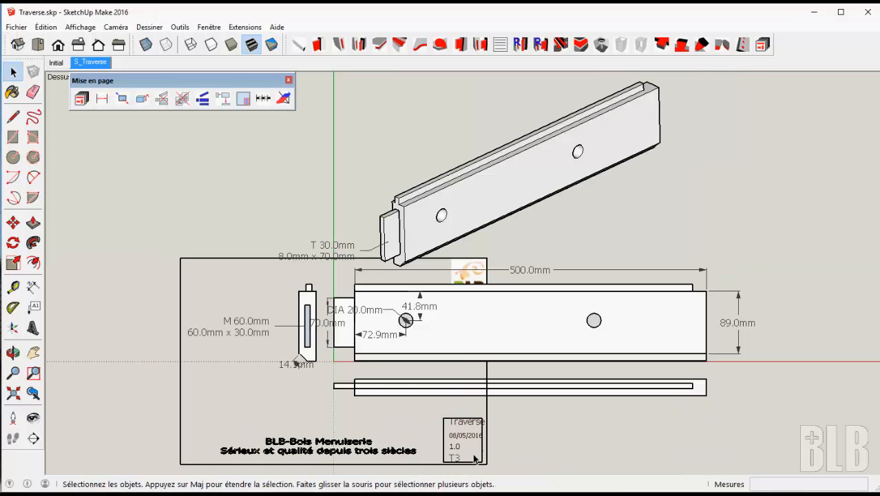
pyautogui.scroll(4, 472, 453)
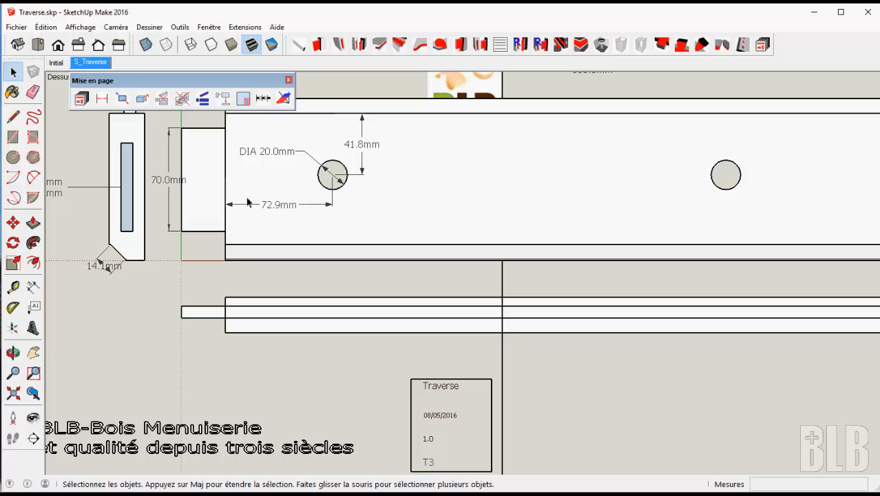
pyautogui.click(245, 101)
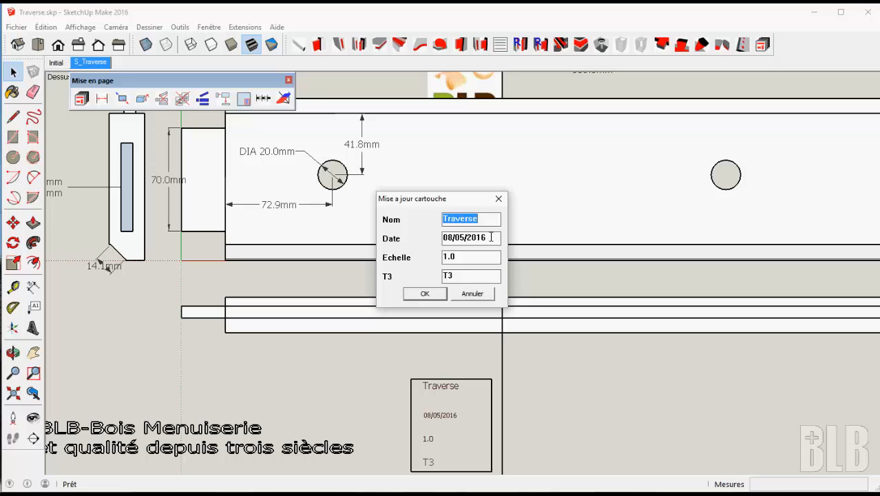
pyautogui.doubleClick(456, 275)
pyautogui.write('Provisoi')
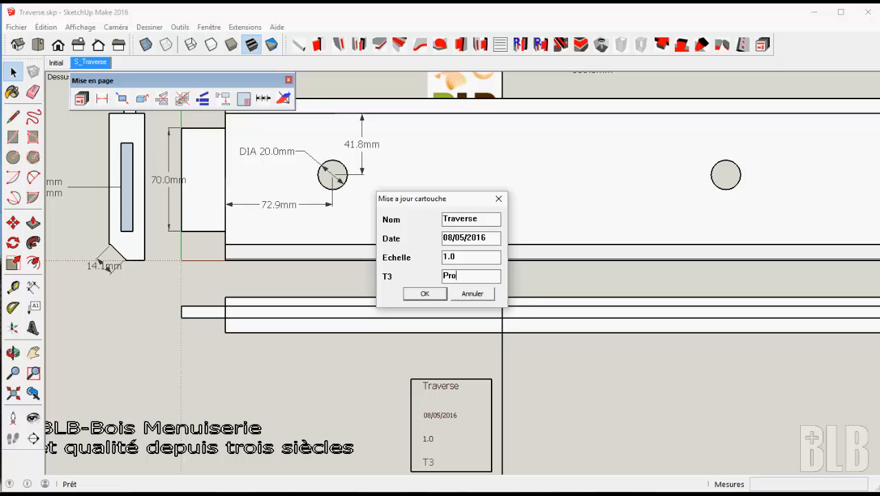
pyautogui.write('re')
pyautogui.click(433, 296)
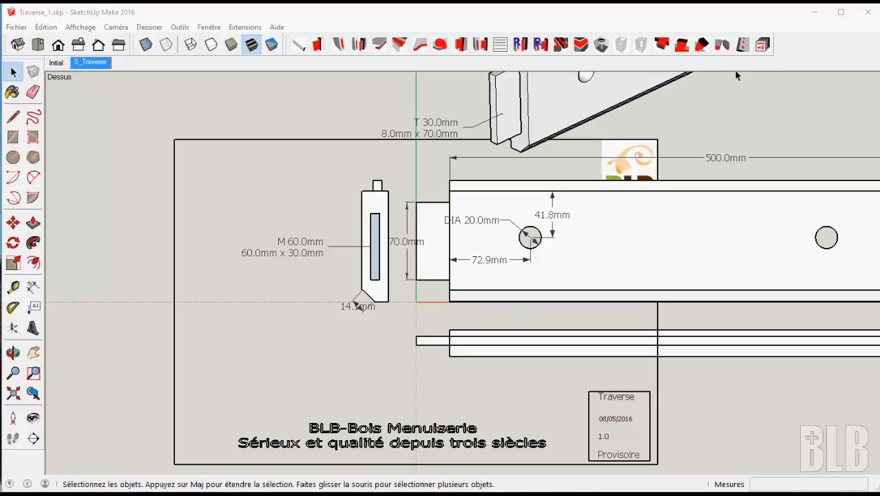
# Open the Mise en page tools and scale the Traverse layout views with the Echelle option 1/2.
pyautogui.click(762, 45)
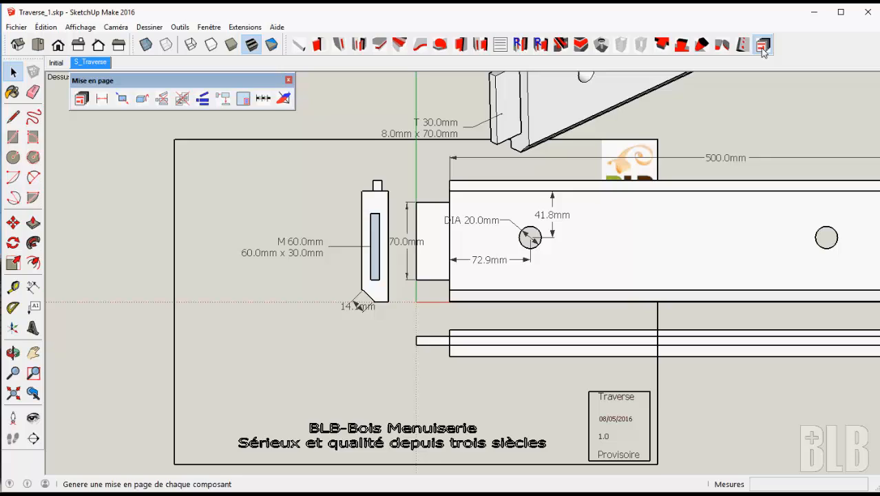
pyautogui.click(264, 98)
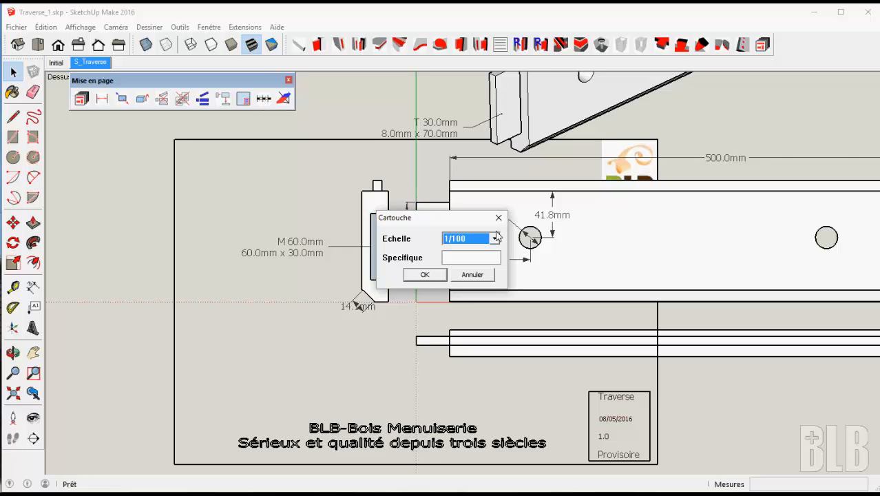
pyautogui.click(494, 238)
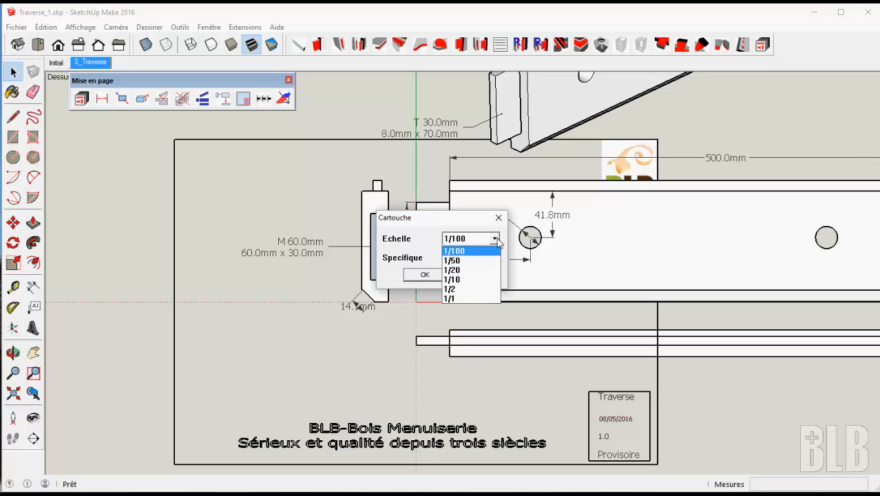
pyautogui.click(496, 238)
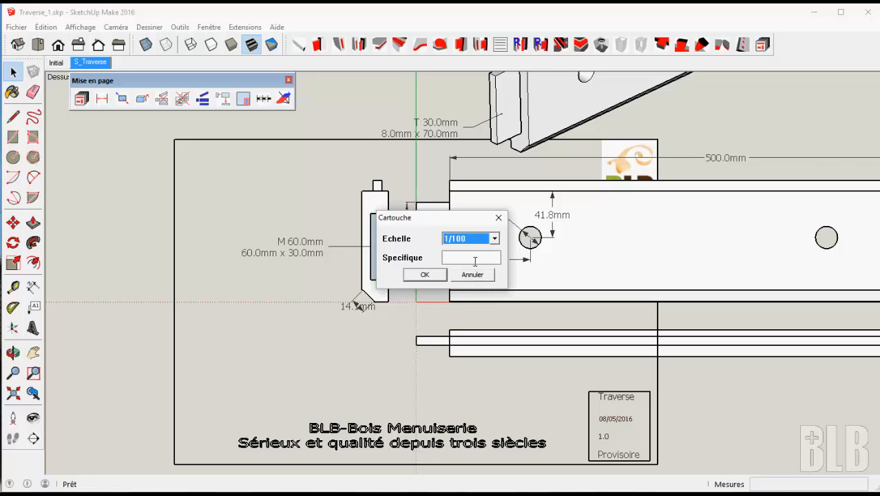
pyautogui.click(494, 239)
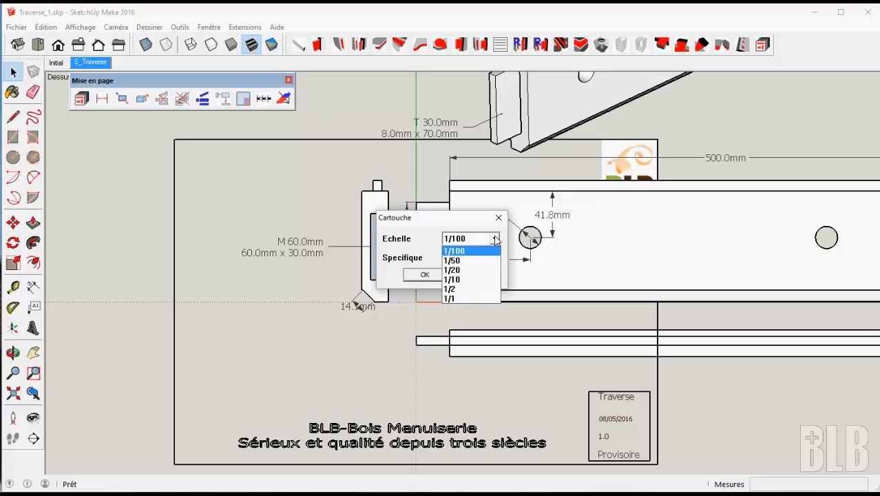
pyautogui.click(465, 289)
pyautogui.click(424, 278)
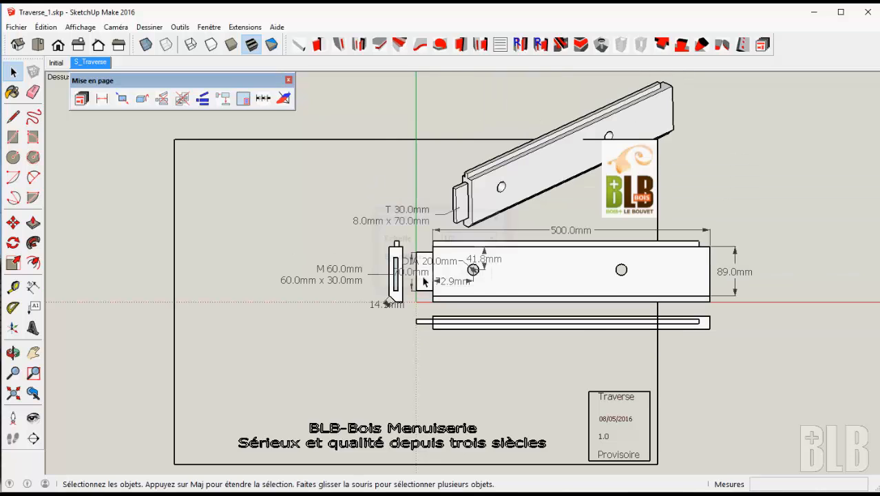
# Move the end, front, bottom and perspective views together about 141 mm so they sit within the A3 title block frame.
pyautogui.click(400, 292)
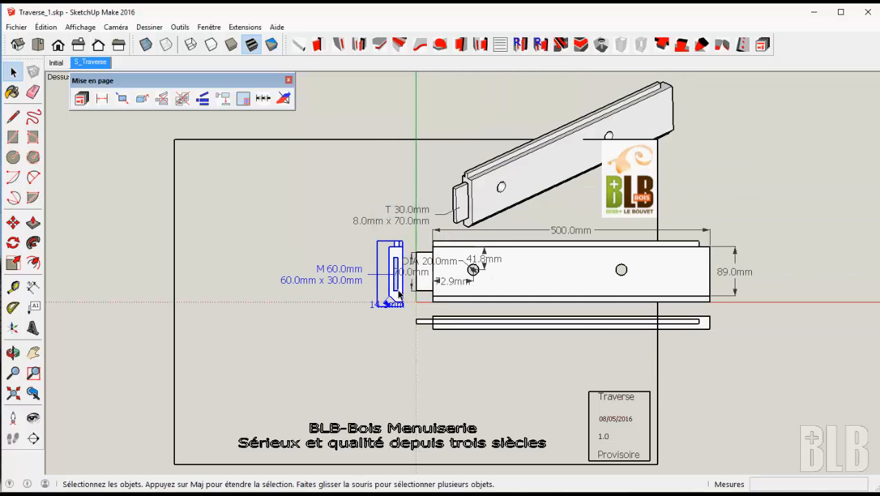
pyautogui.click(496, 297)
pyautogui.keyDown('shift'); pyautogui.click(494, 323); pyautogui.keyUp('shift')
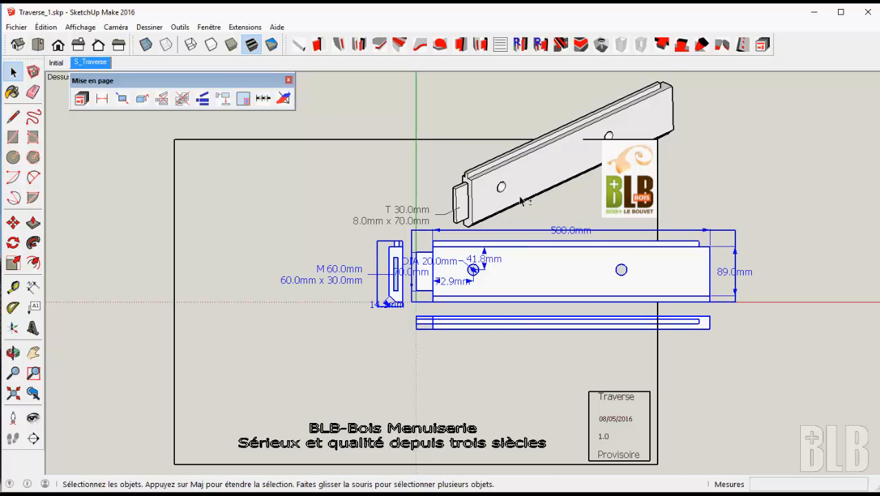
pyautogui.keyDown('shift'); pyautogui.click(521, 201); pyautogui.keyUp('shift')
pyautogui.press('m')
pyautogui.click(412, 242)
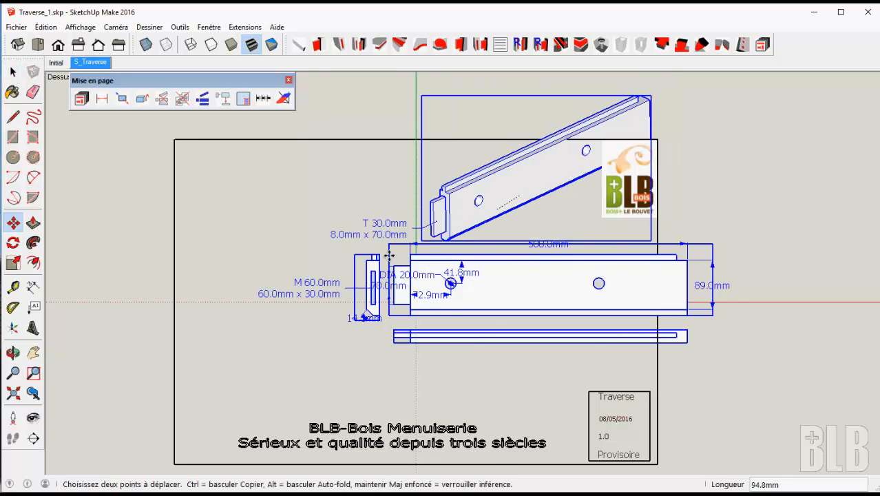
pyautogui.click(382, 268)
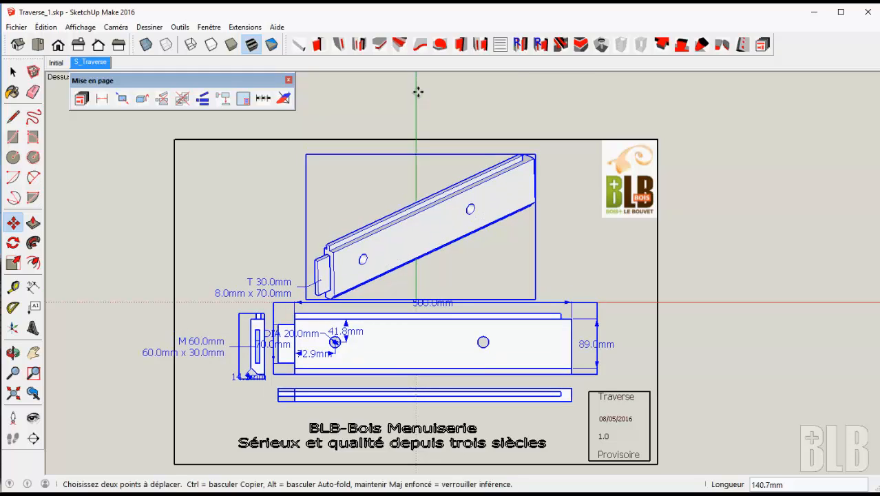
pyautogui.press('space')
pyautogui.click(418, 93)
# Rescale only the end view with the mortise, entering a Specifique scale of 1.
pyautogui.click(259, 351)
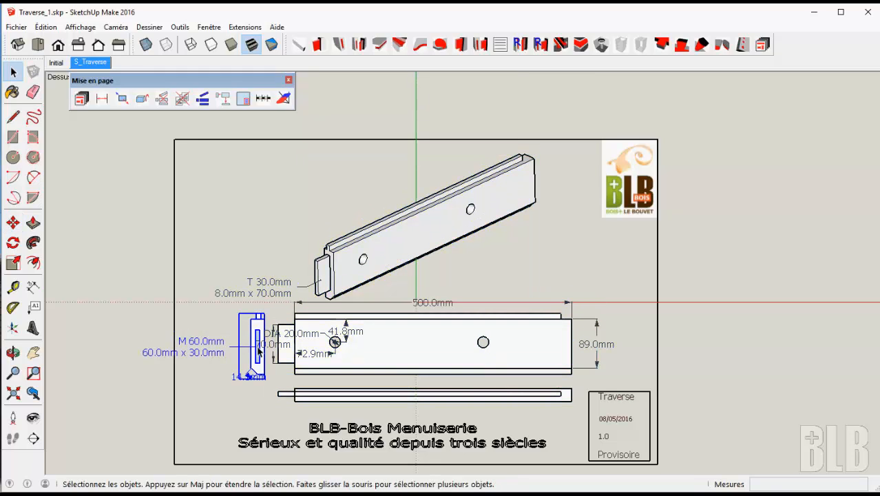
pyautogui.click(264, 100)
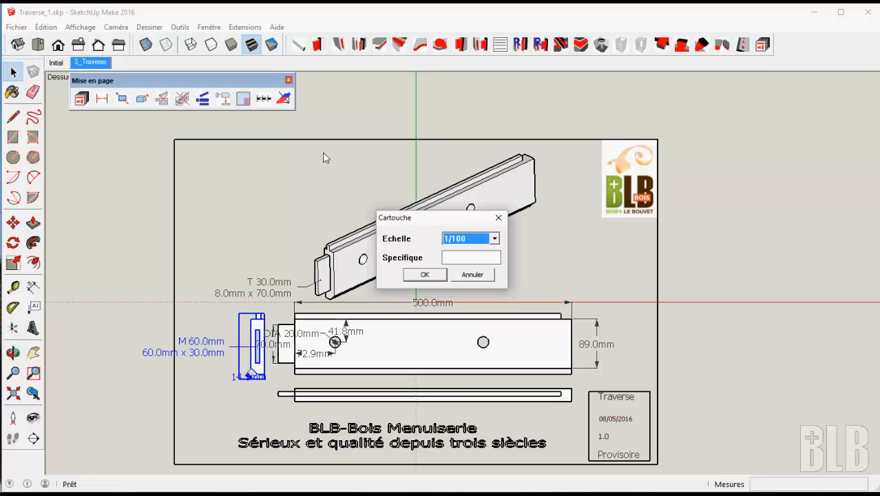
pyautogui.click(449, 256)
pyautogui.write('1')
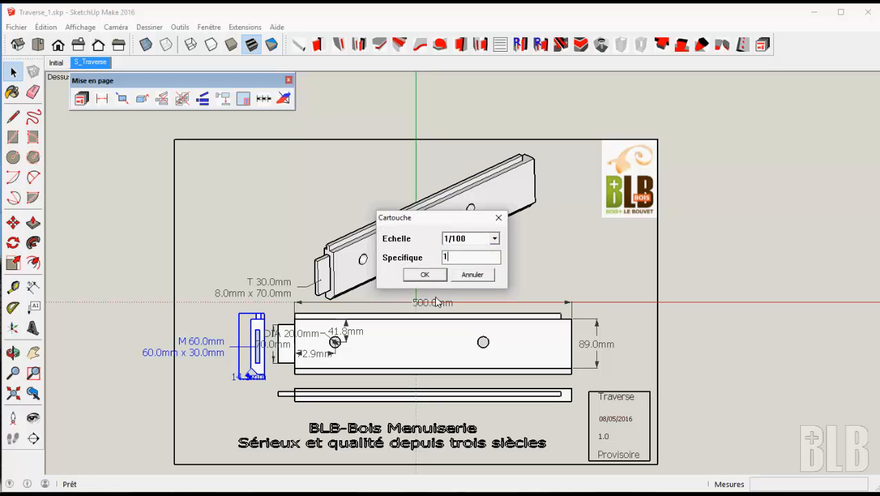
pyautogui.click(425, 274)
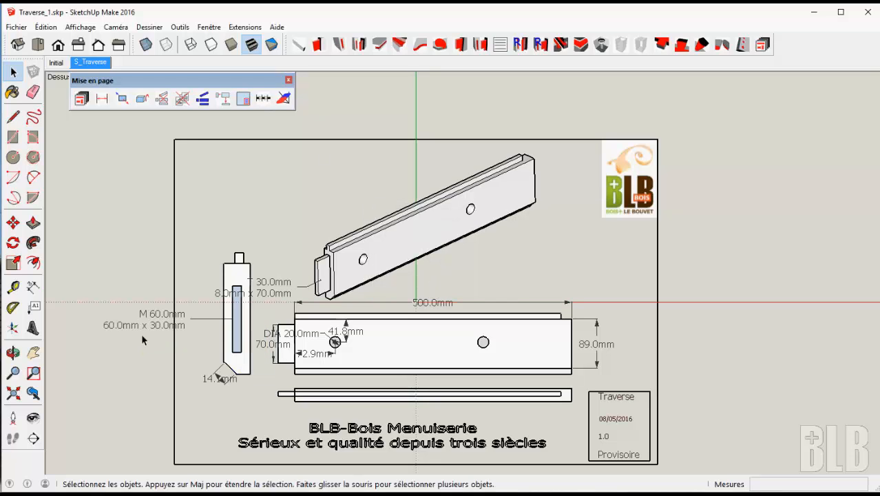
# Inside the end view group, move the mortise label about 63 mm up beside the profile's top, then close the group.
pyautogui.doubleClick(177, 323)
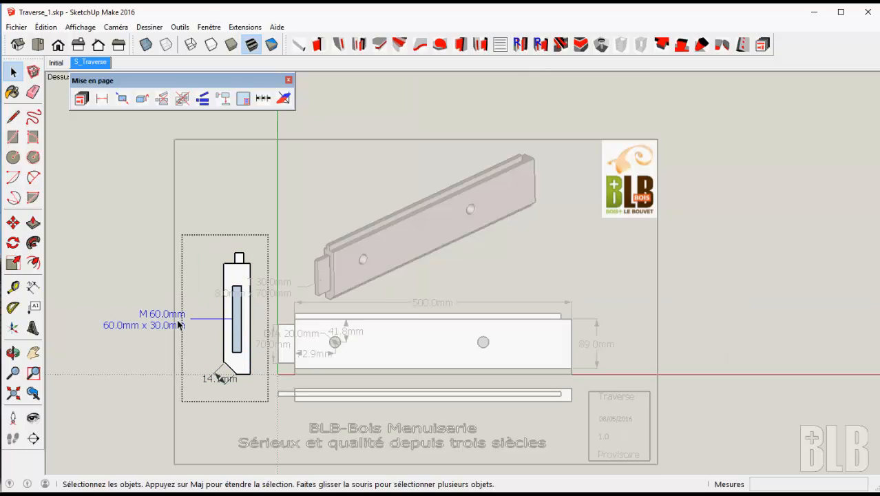
pyautogui.press('m')
pyautogui.click(166, 314)
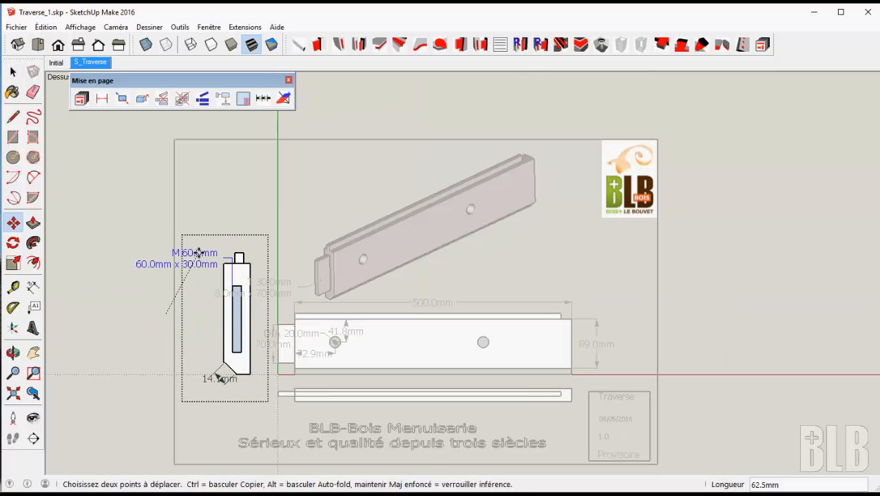
pyautogui.click(189, 247)
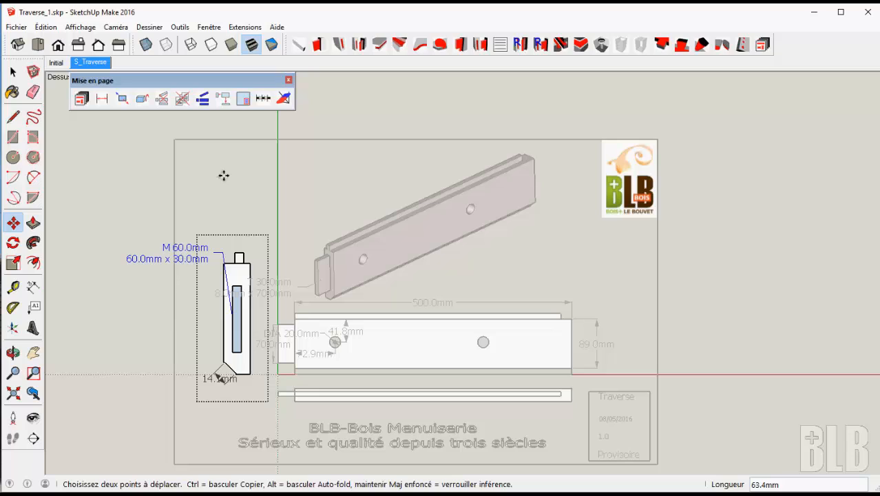
pyautogui.press('space')
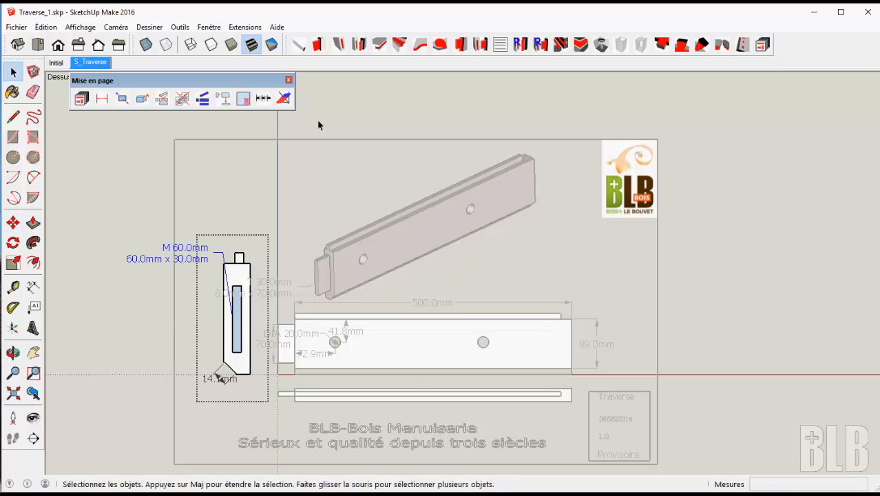
pyautogui.click(317, 120)
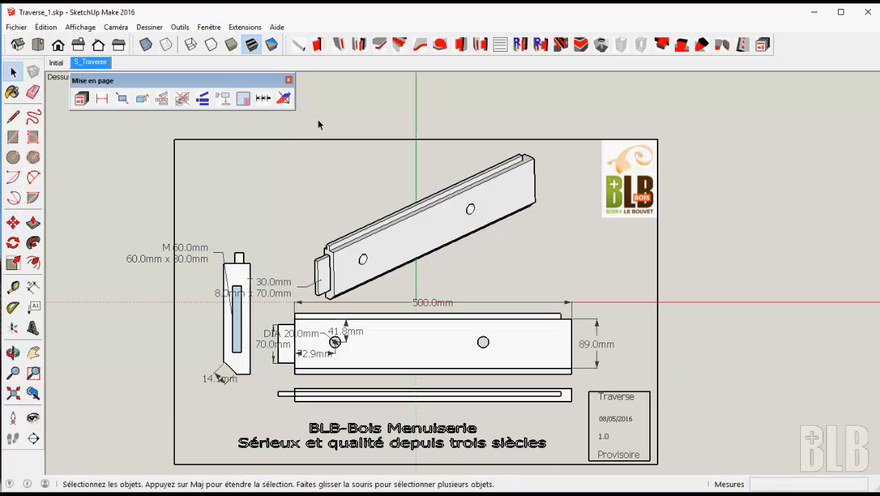
# Undo the last change to restore the traverse's cross-section profile between the perspective view and the logo.
pyautogui.click(644, 12)
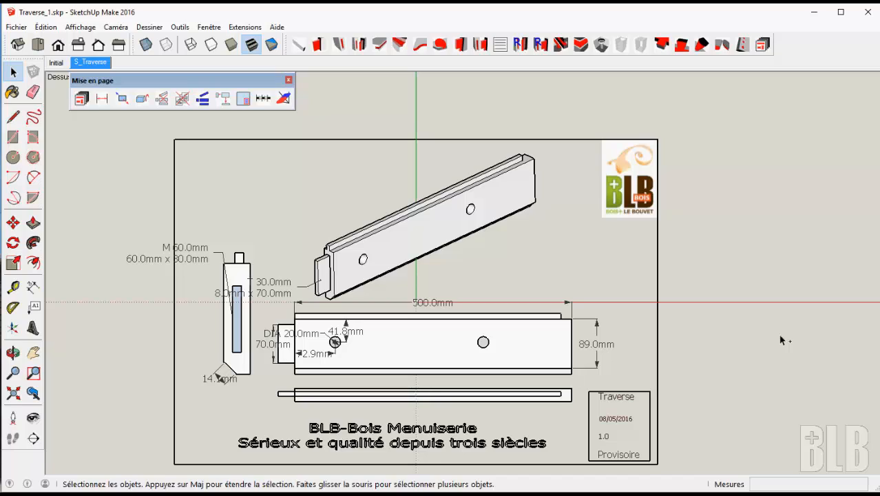
pyautogui.hotkey('ctrl', 'z')
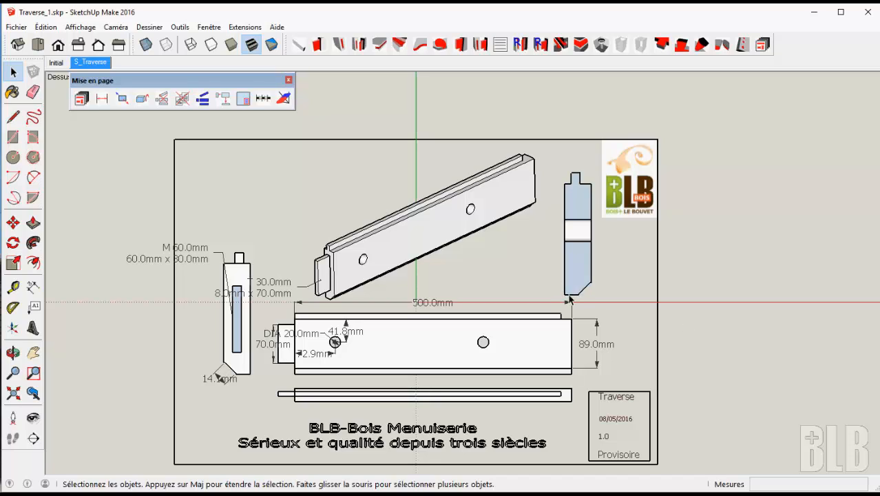